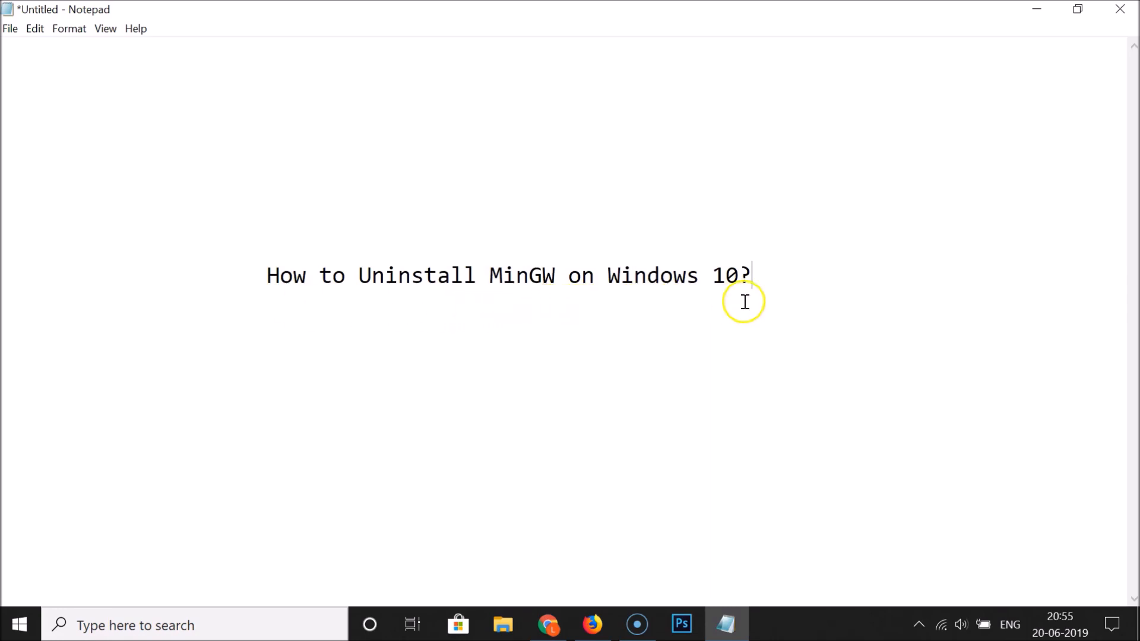
Minimize the Notepad window, search Windows for mingw, and open the file location of the MinGW Installer shortcut
click(1037, 12)
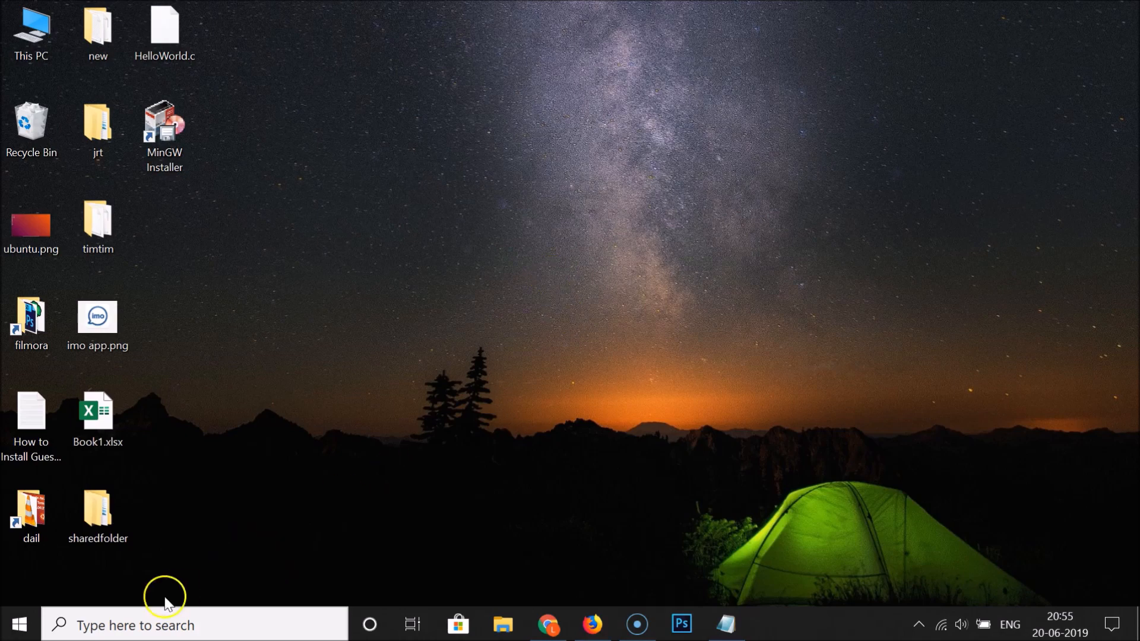
click(181, 625)
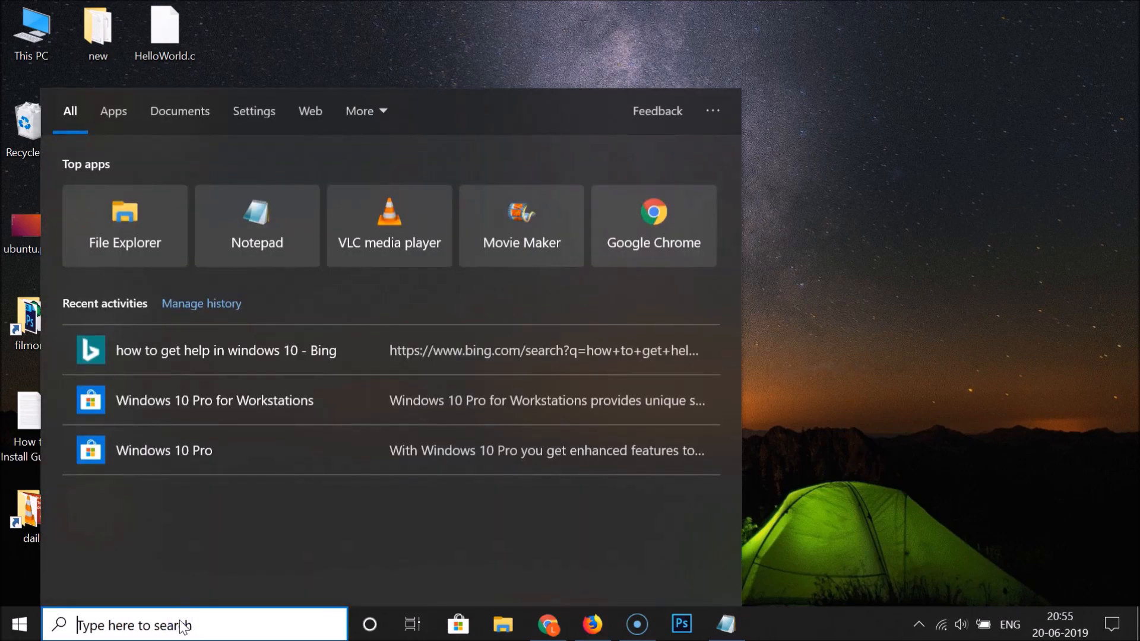
text(mingw)
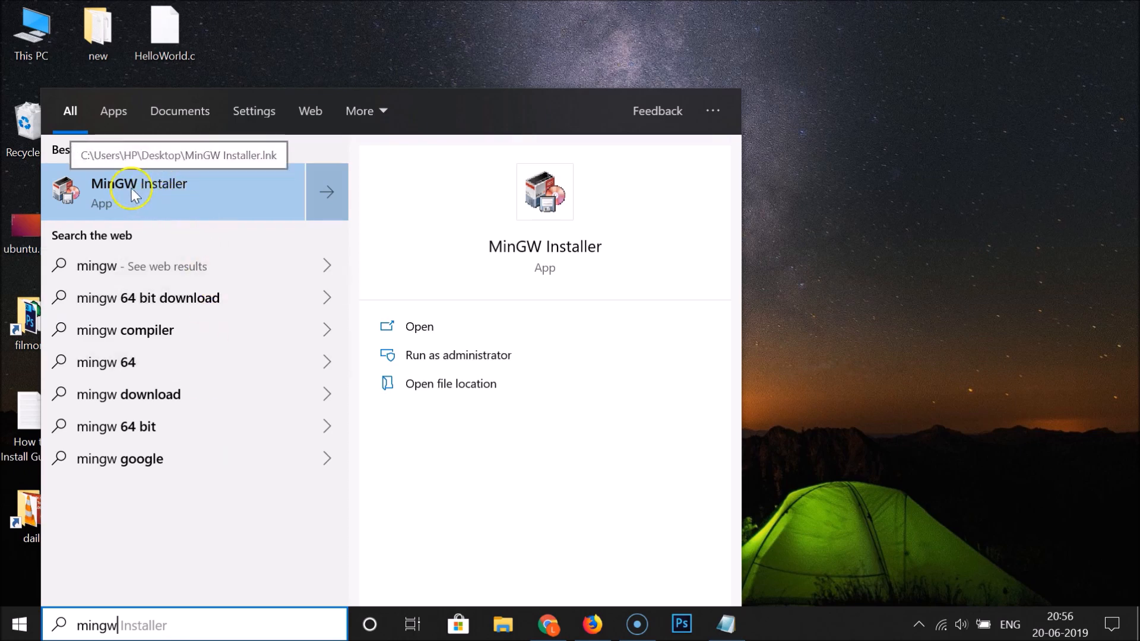
right_click(213, 190)
click(262, 233)
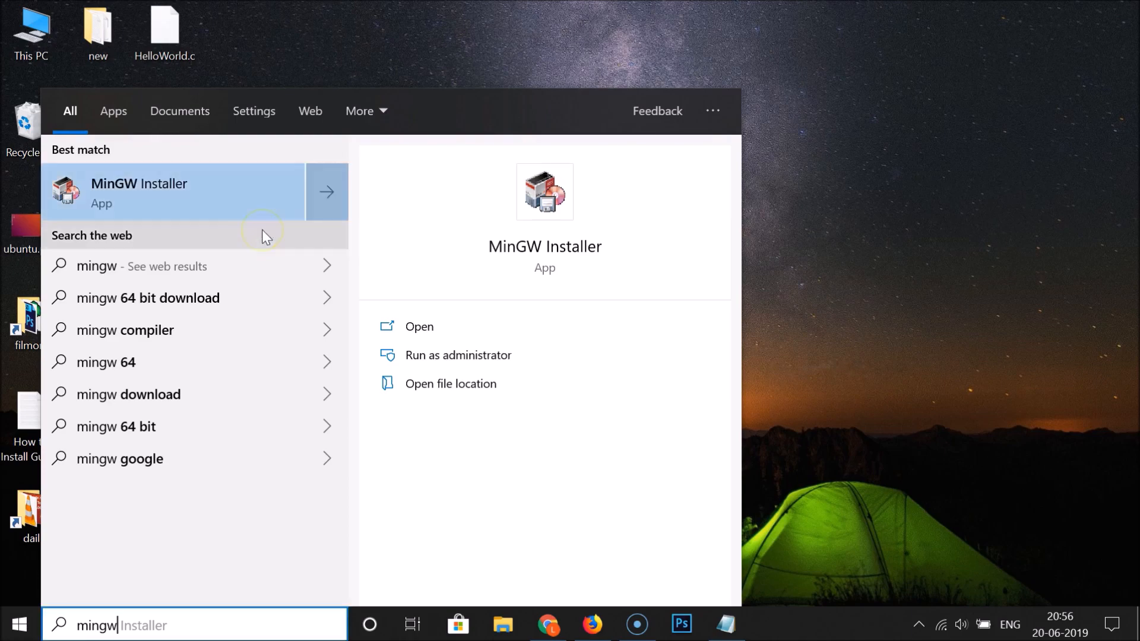
click(205, 365)
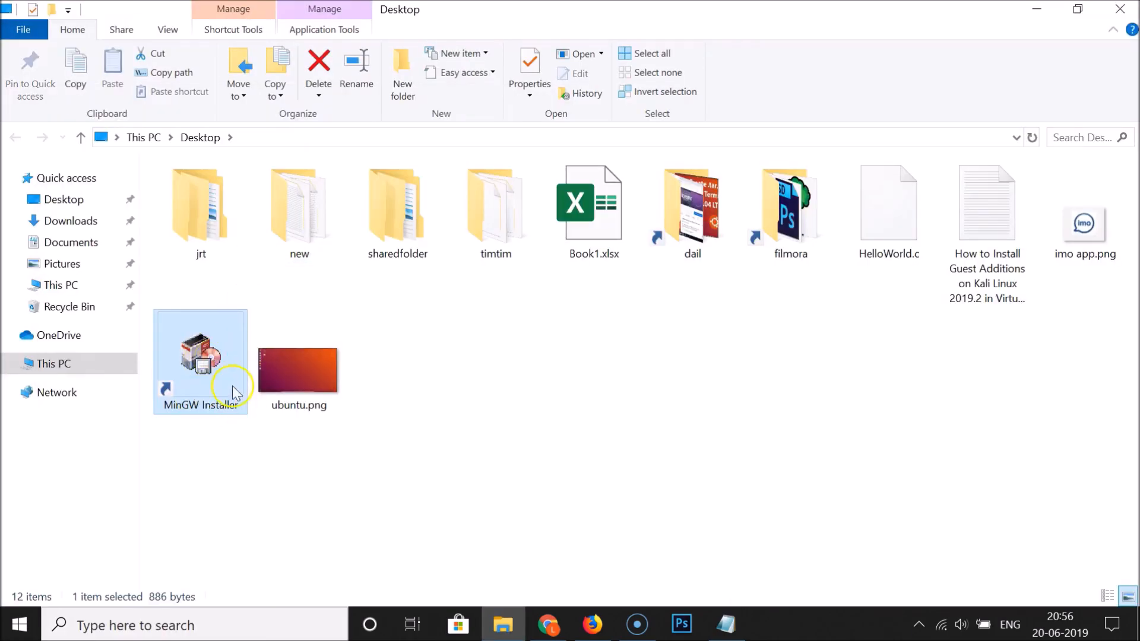
Launch the MinGW Installer shortcut from the Desktop folder and maximize the MinGW Installation Manager window
double_click(202, 365)
click(502, 323)
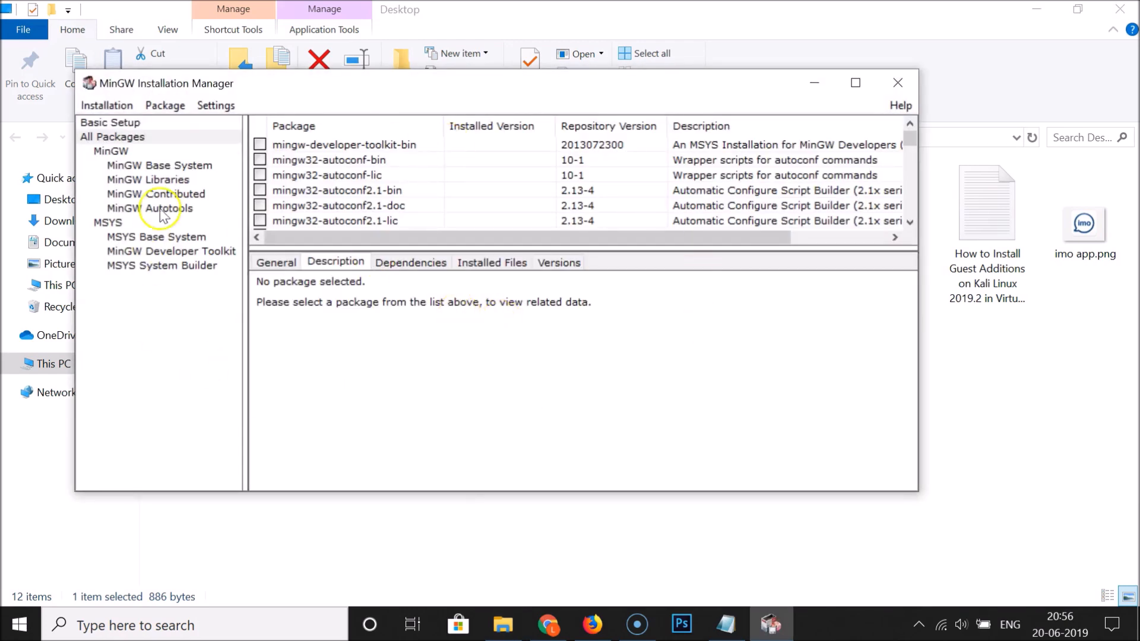
click(172, 91)
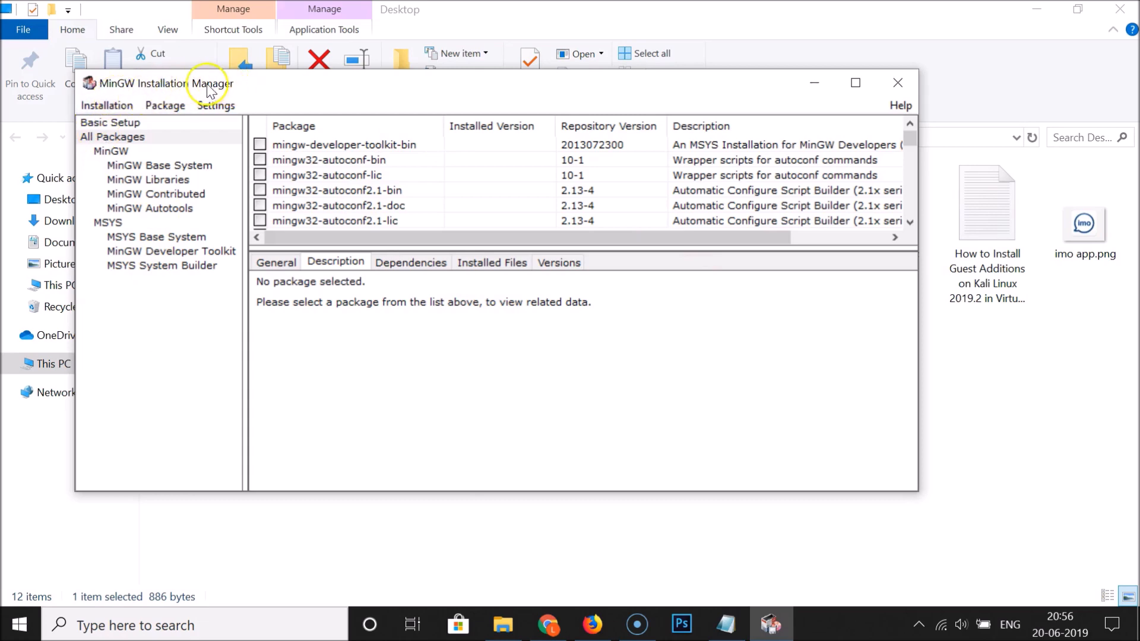
click(856, 83)
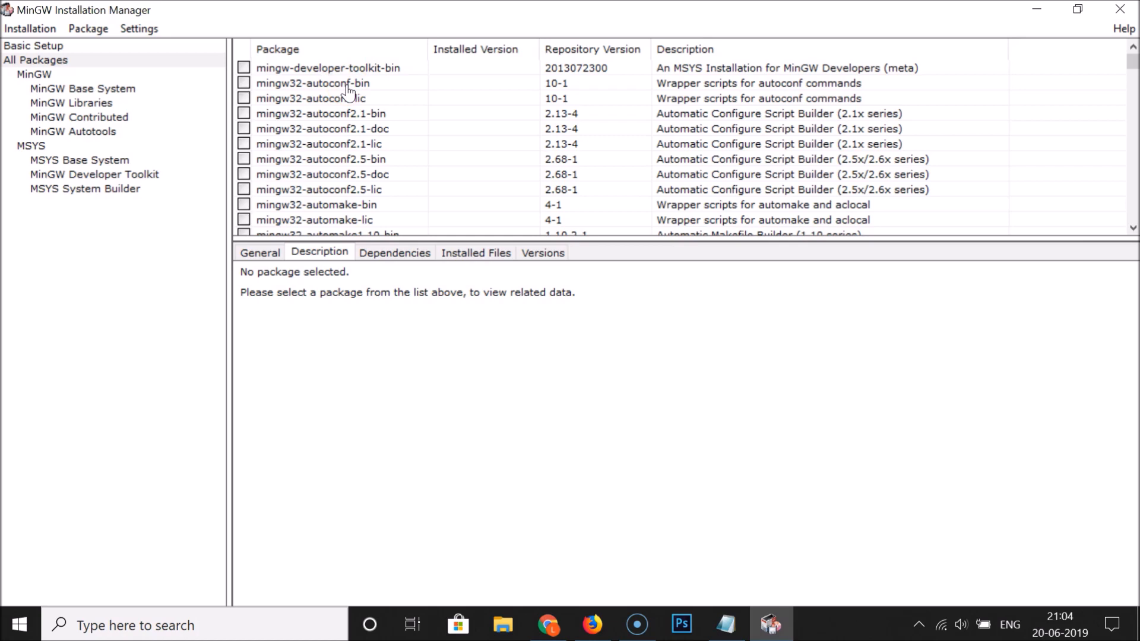
Mark the installed packages mingw32-base-bin and mingw32-binutils-bin for removal
scroll(357, 104, down, 7)
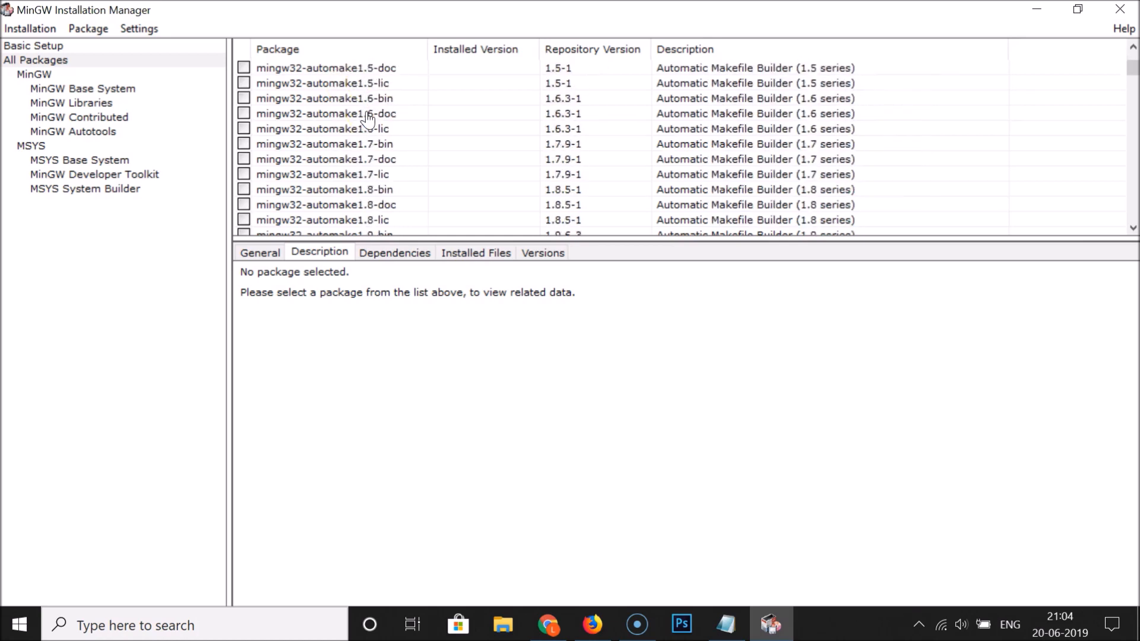
scroll(368, 119, down, 4)
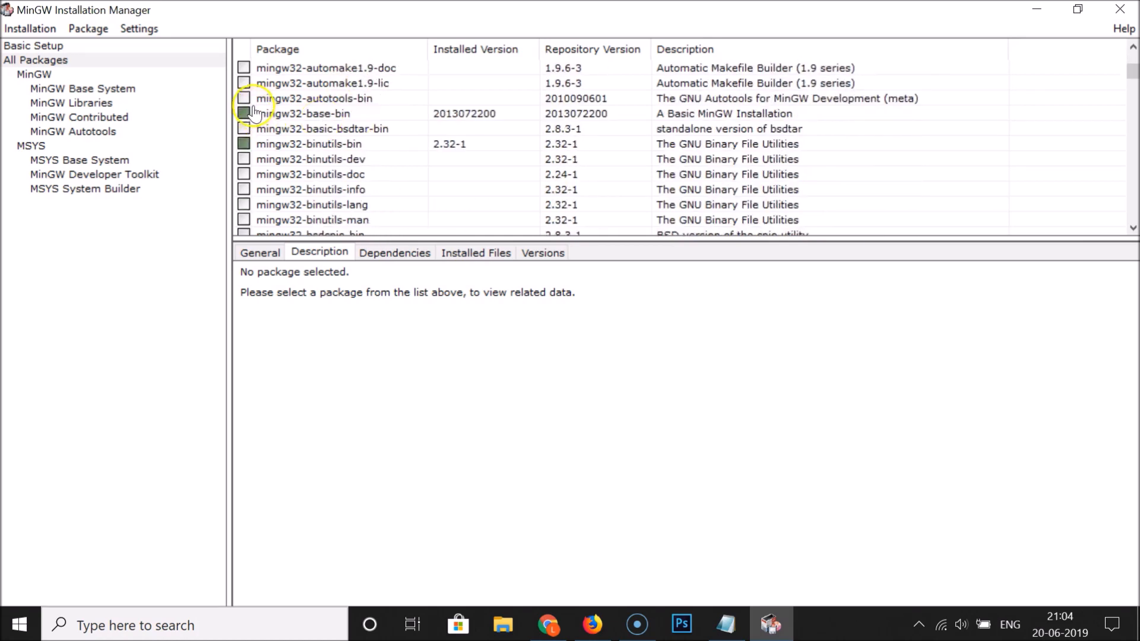
click(309, 116)
right_click(319, 119)
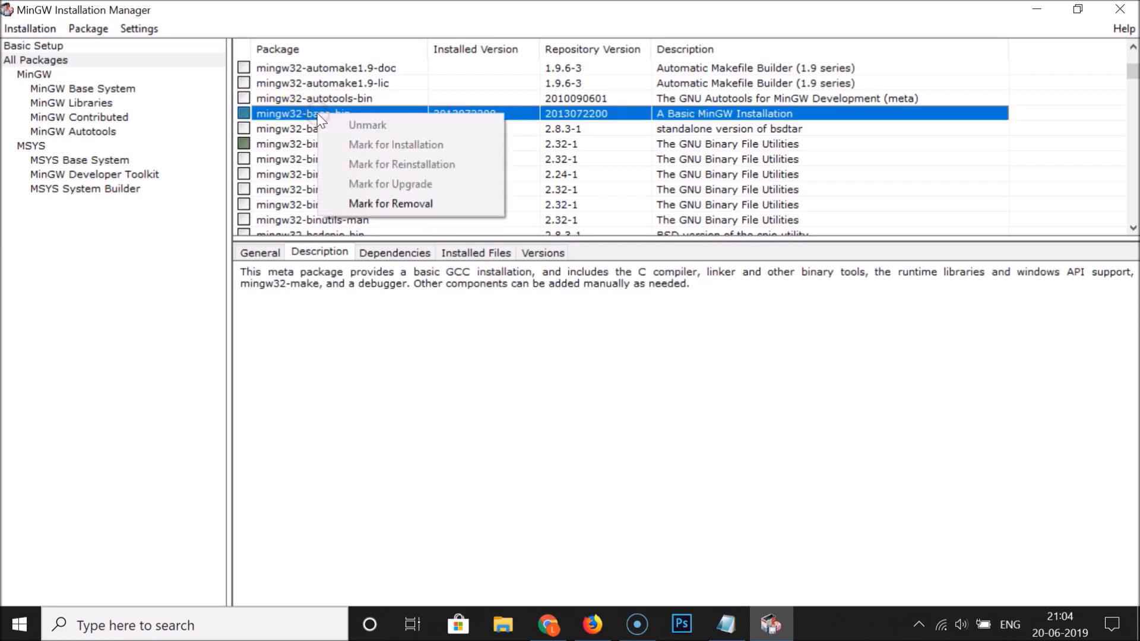
click(385, 205)
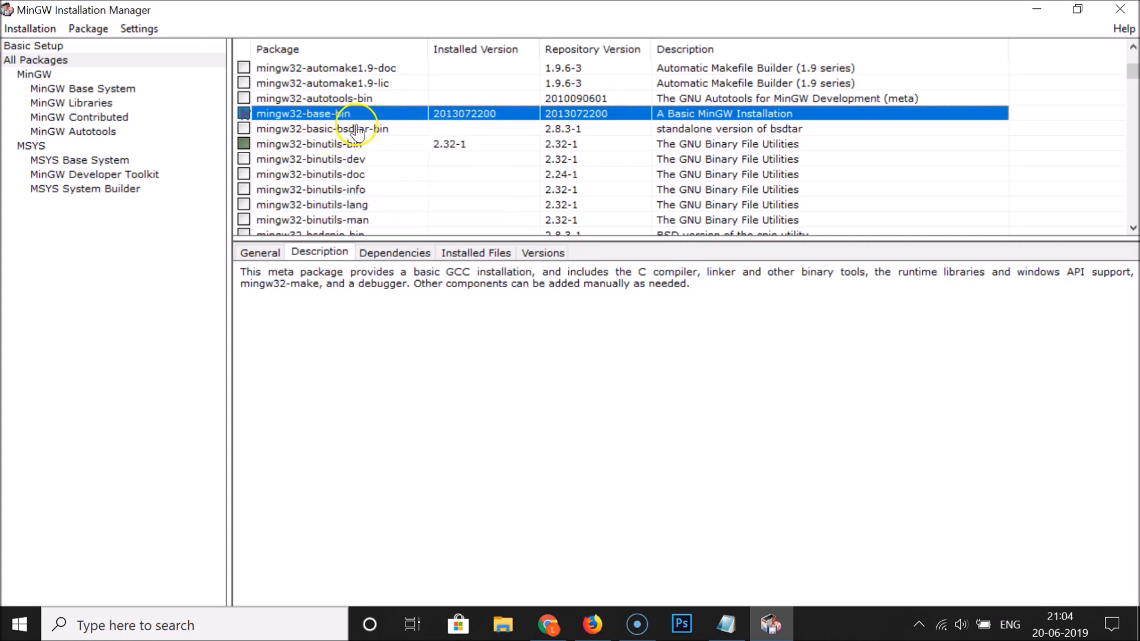
click(311, 144)
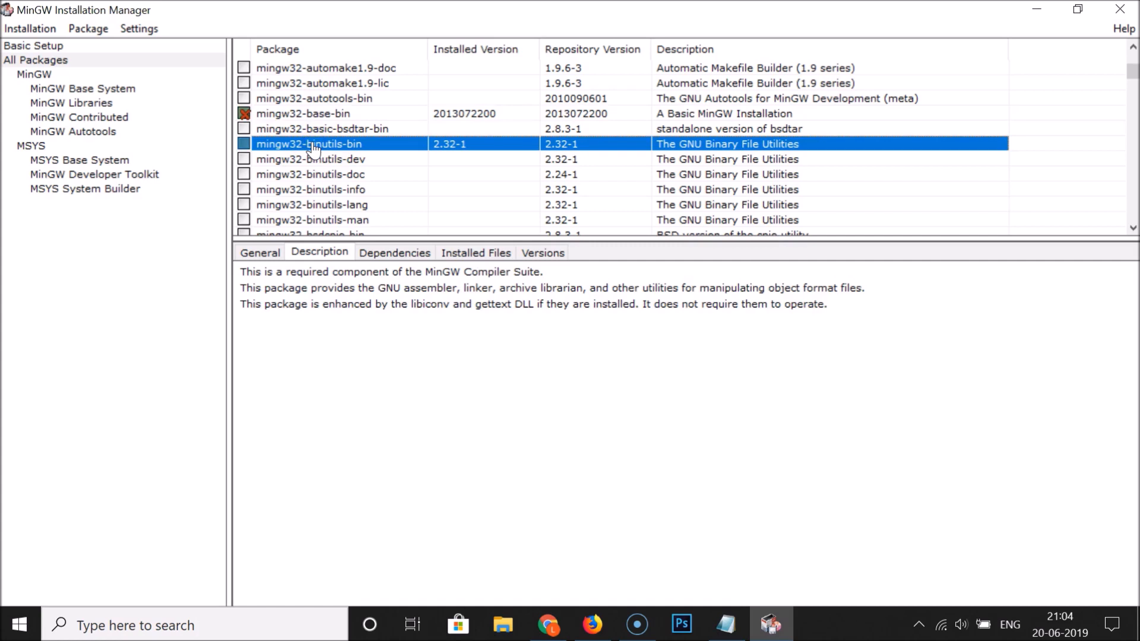
right_click(312, 147)
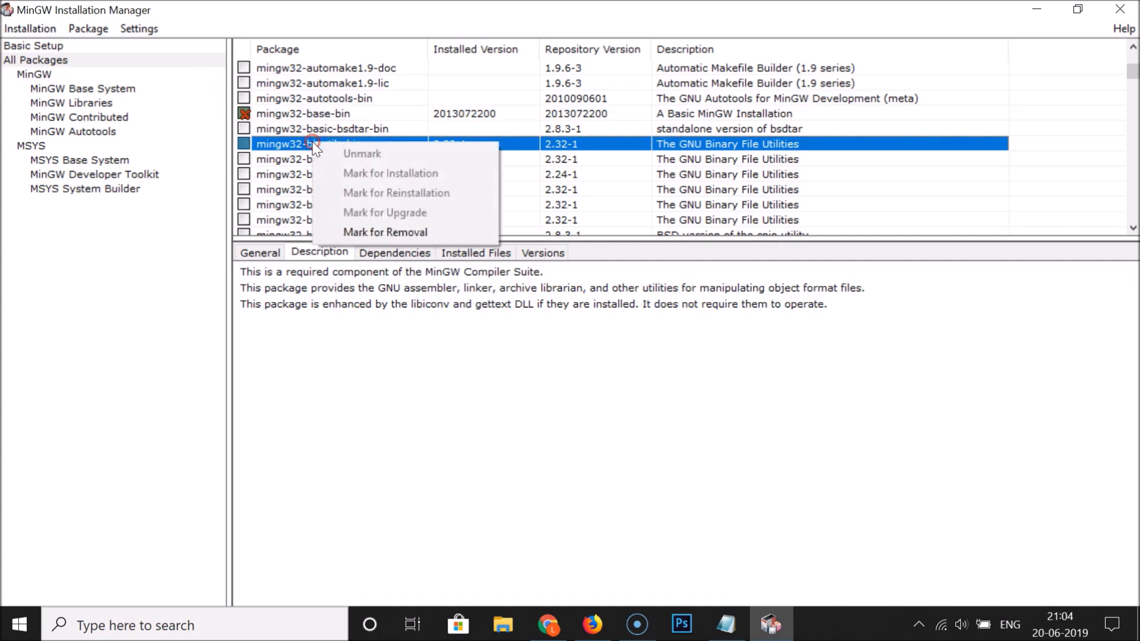
click(372, 232)
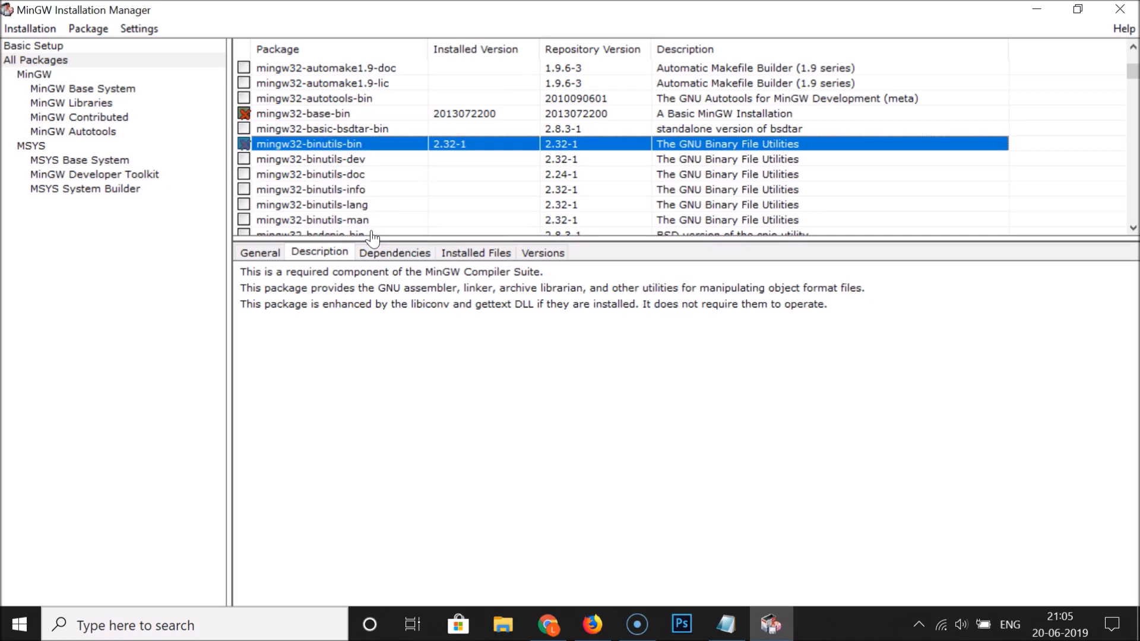
Mark the installed GNU C and C++ compiler packages, including mingw32-gcc-g++-bin, for removal
scroll(356, 178, down, 10)
right_click(322, 127)
click(389, 217)
scroll(406, 181, down, 5)
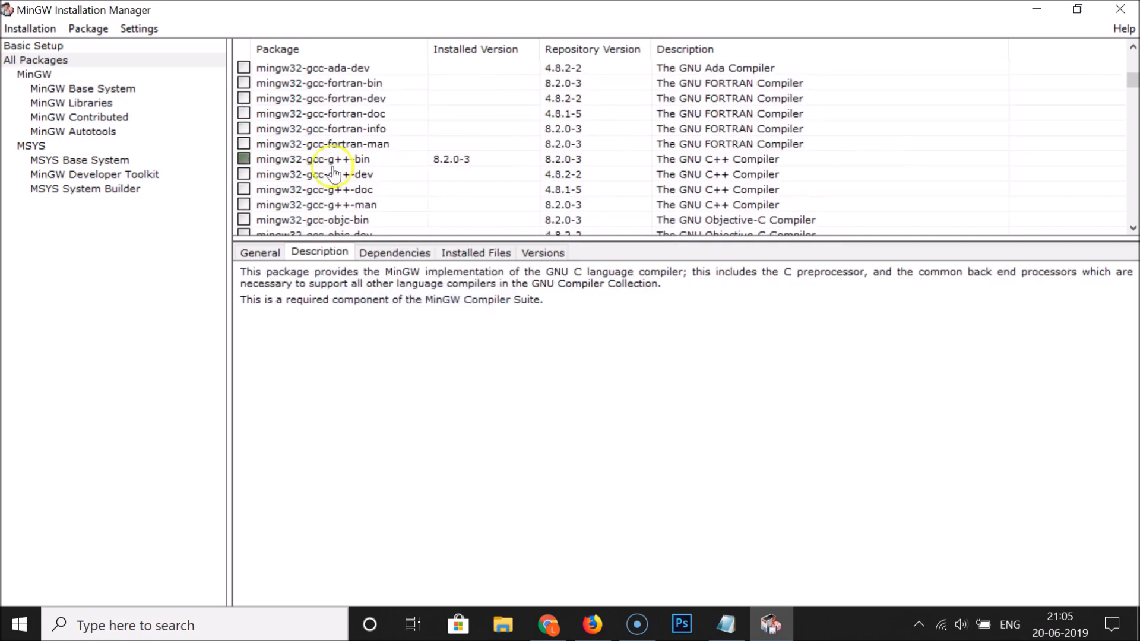
right_click(341, 114)
click(403, 210)
Mark the installed packages further down through mingw32-libstdc++-dll for removal, including mingw32-libquadmath-dll and mingw32-libssp-dll
scroll(392, 178, down, 8)
right_click(337, 101)
click(414, 233)
right_click(307, 220)
click(383, 308)
scroll(356, 178, down, 5)
right_click(319, 84)
right_click(330, 189)
scroll(356, 178, down, 5)
right_click(321, 97)
click(393, 188)
scroll(356, 178, down, 8)
right_click(356, 97)
click(430, 185)
right_click(337, 160)
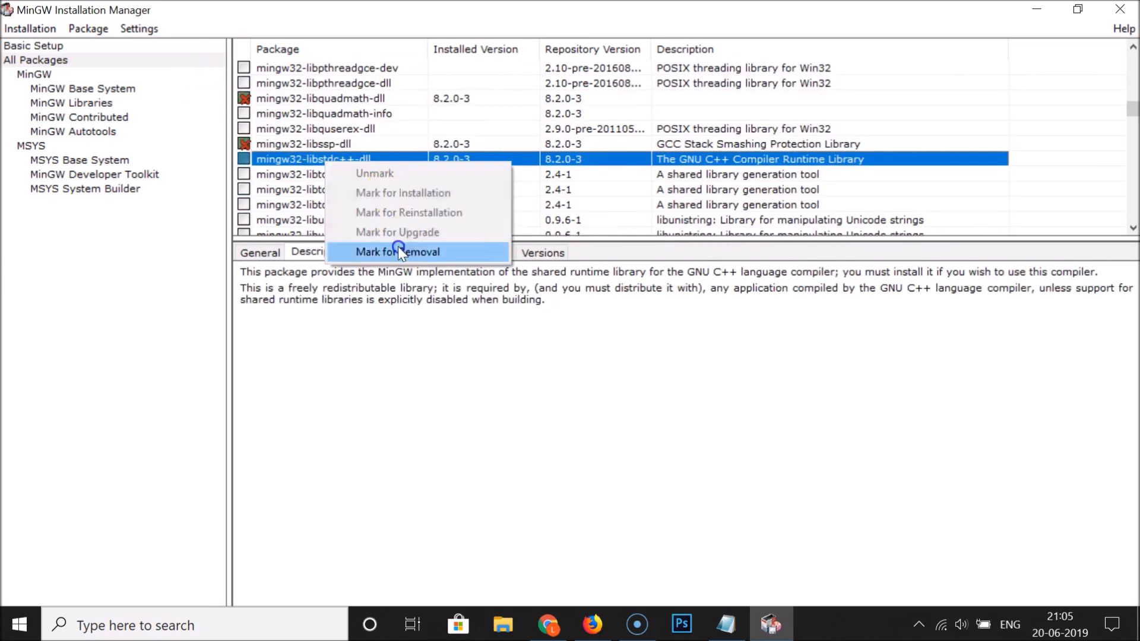
click(399, 250)
Mark the remaining installed packages below mingw32-libstdc++-dll for removal, including the MinGW Runtime API package, checking to the end of the list
scroll(356, 178, down, 10)
right_click(318, 158)
click(391, 247)
right_click(324, 174)
right_click(338, 158)
click(412, 251)
scroll(415, 172, down, 15)
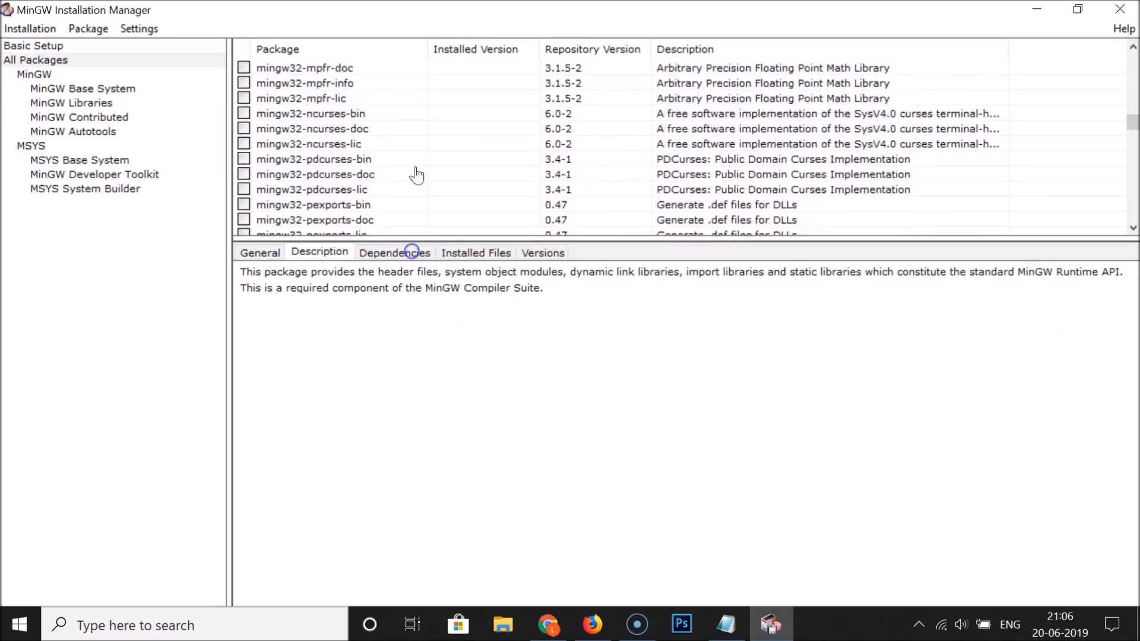
right_click(338, 128)
click(224, 84)
scroll(428, 167, down, 20)
scroll(431, 172, down, 15)
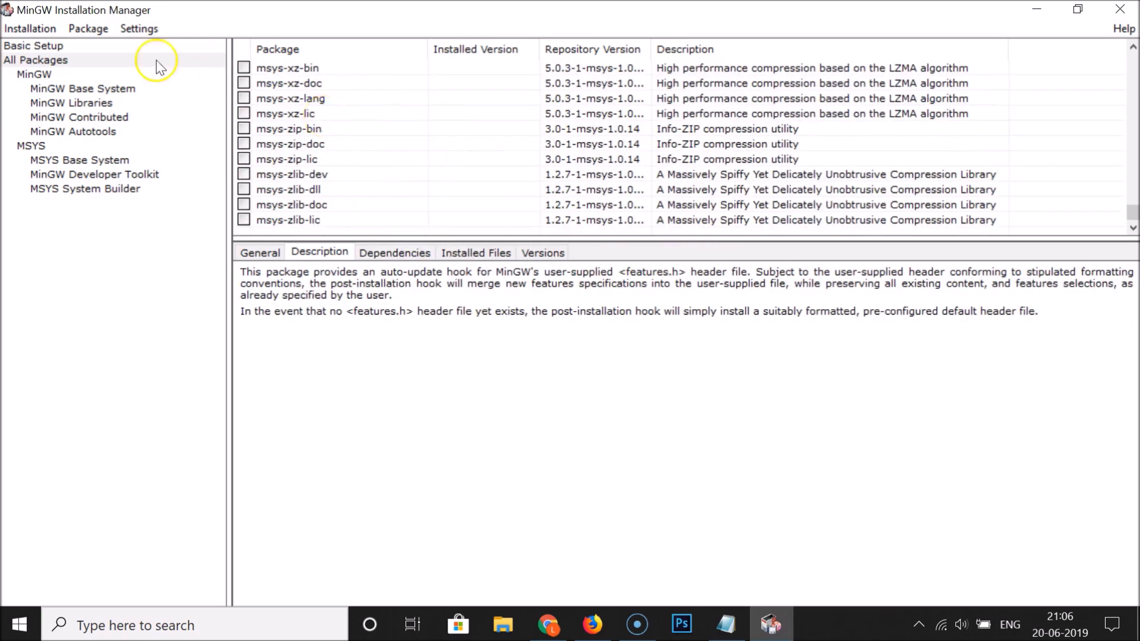
Review and apply the scheduled package removals, then close the MinGW Installation Manager
click(50, 29)
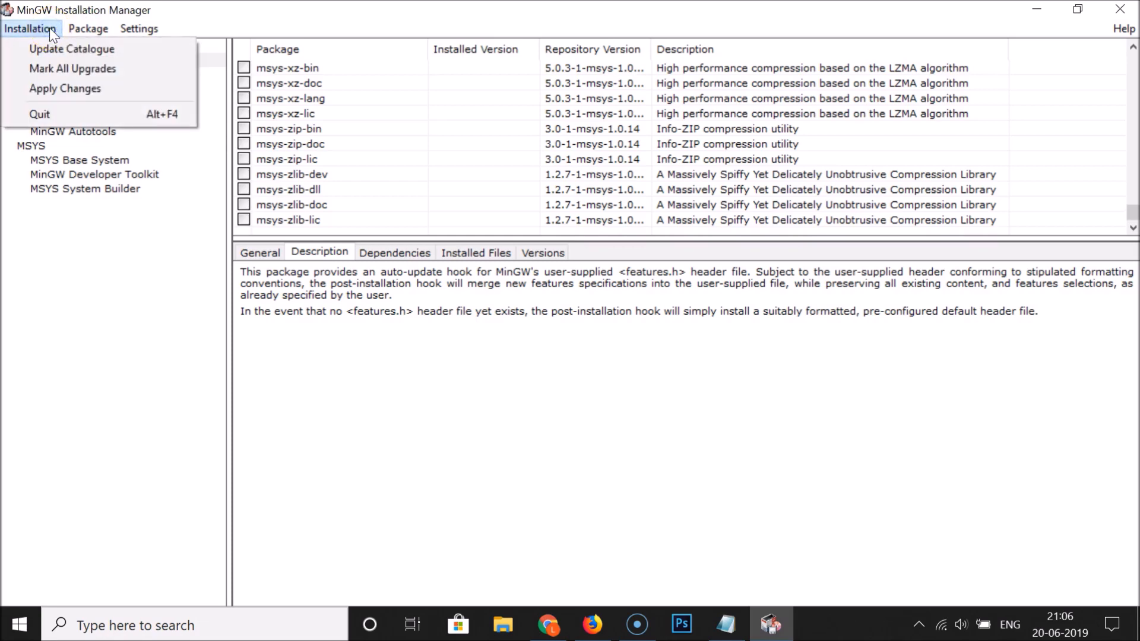
click(71, 90)
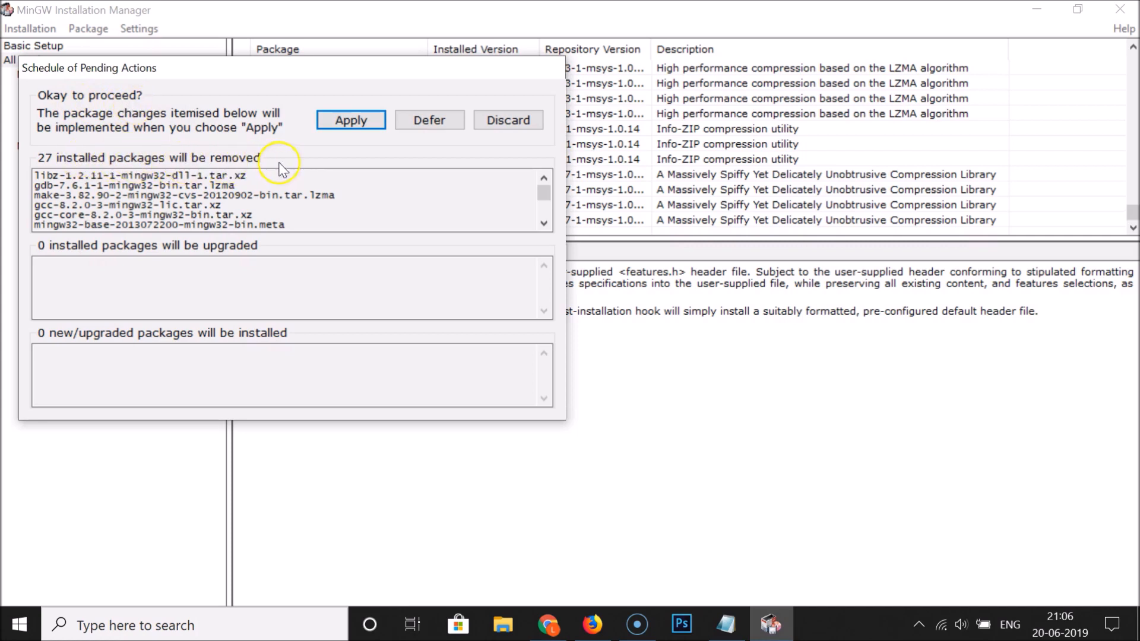
scroll(448, 187, down, 3)
scroll(449, 187, up, 3)
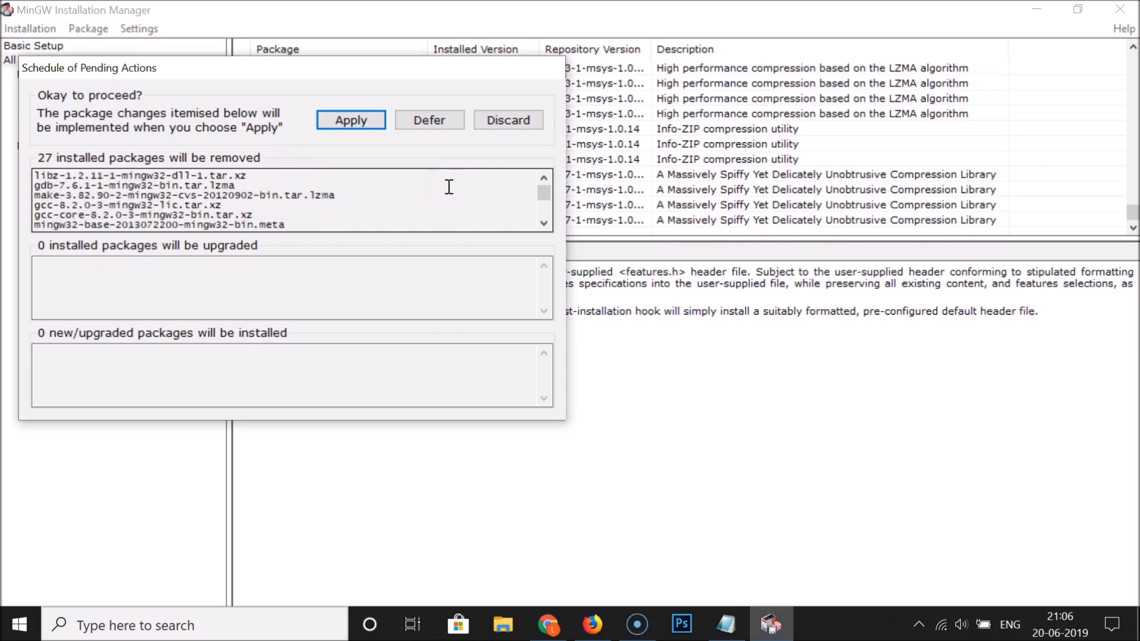
click(353, 124)
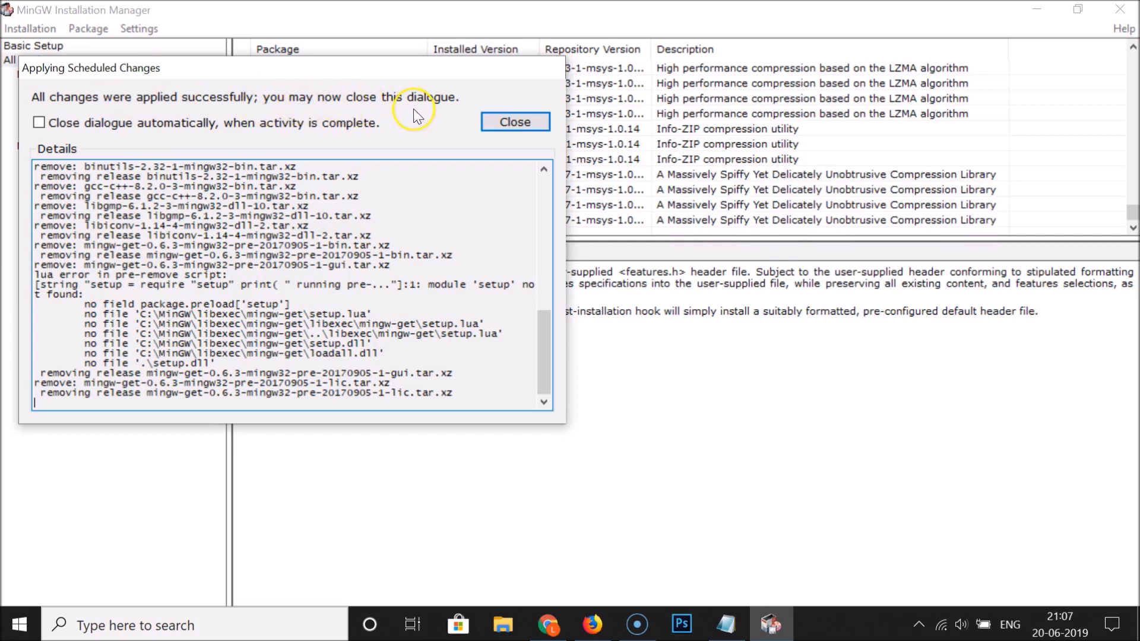
click(515, 125)
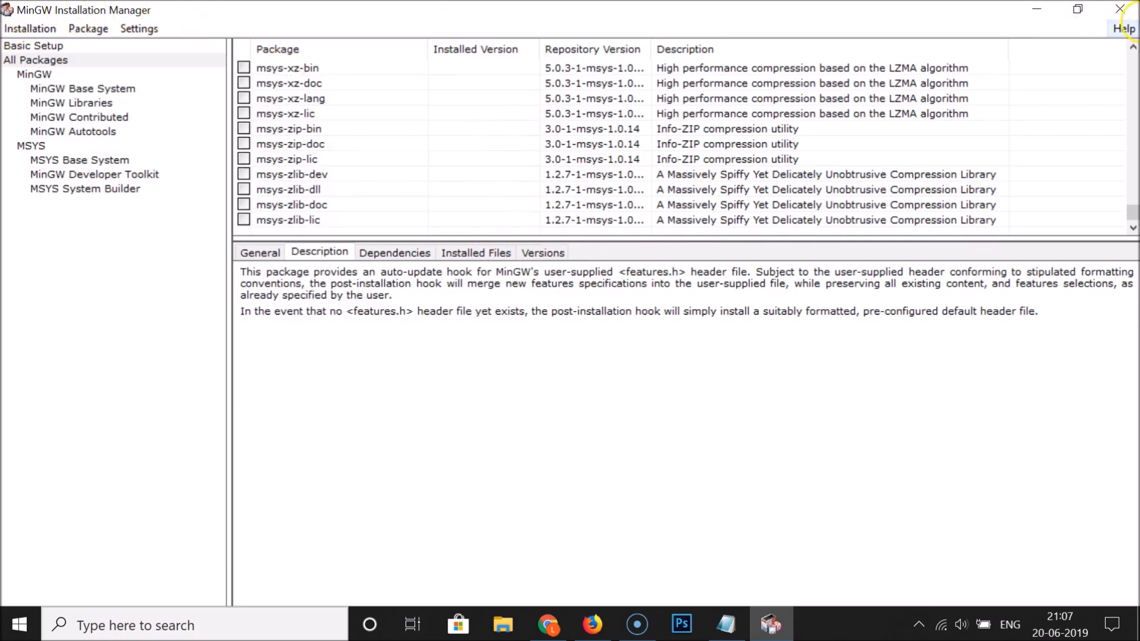
click(1119, 9)
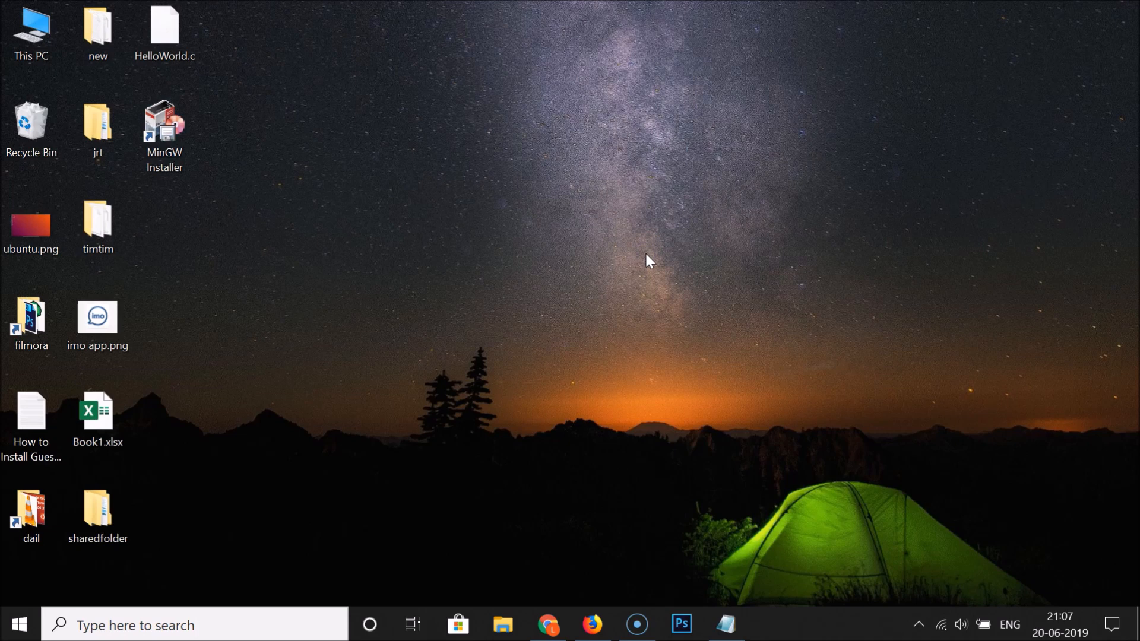
Check the contents of the MinGW folder on the Windows (C:) drive, delete the folder, and close File Explorer
double_click(30, 42)
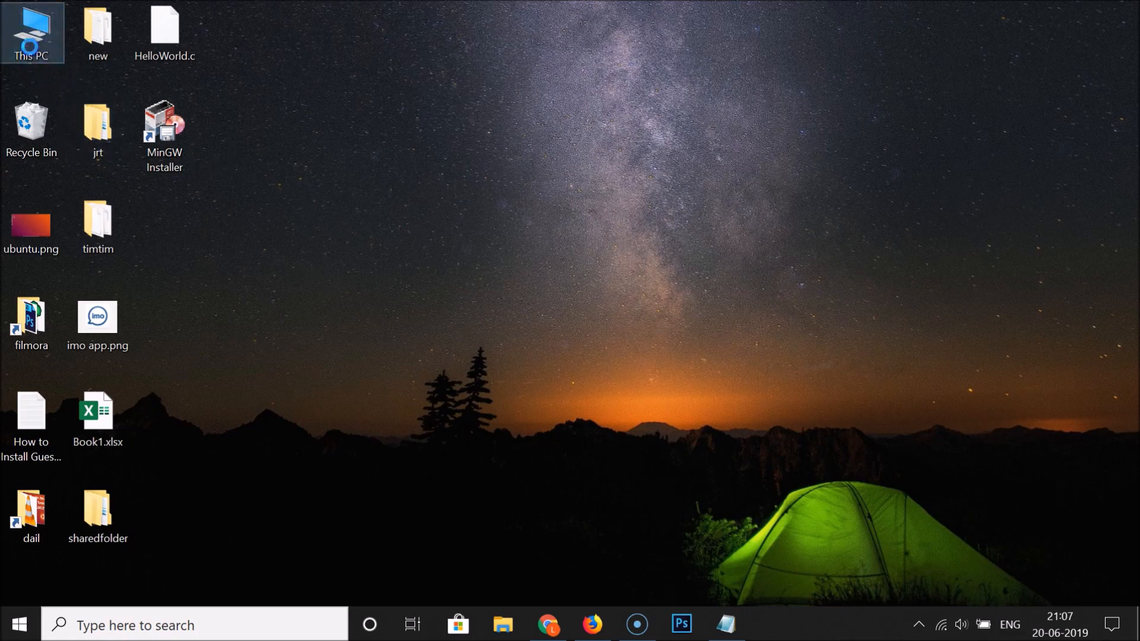
double_click(326, 327)
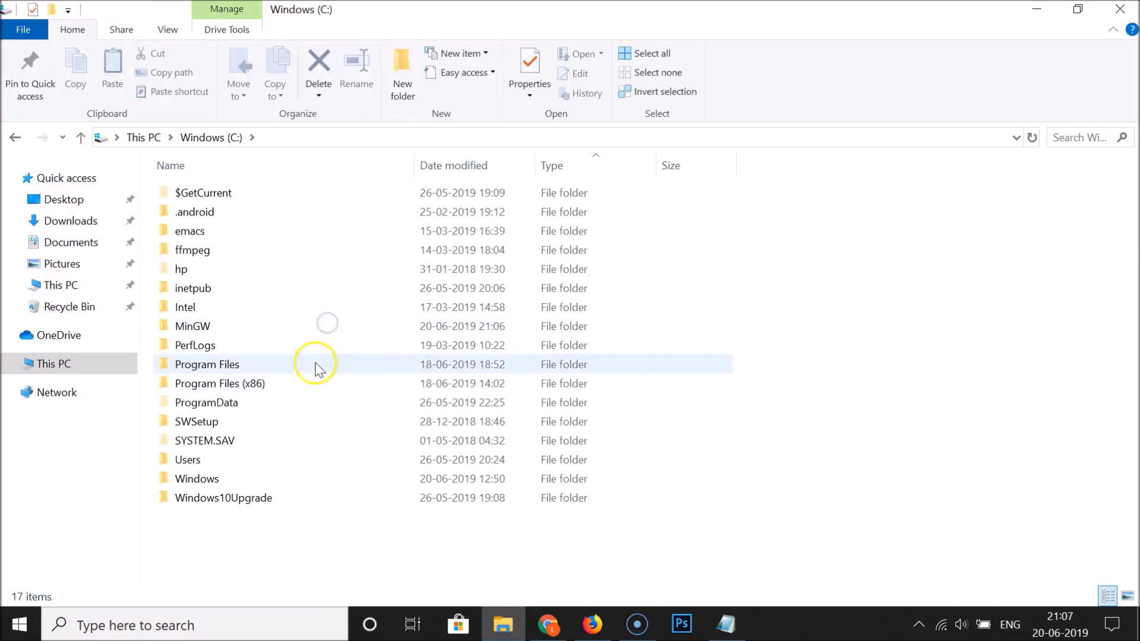
double_click(212, 327)
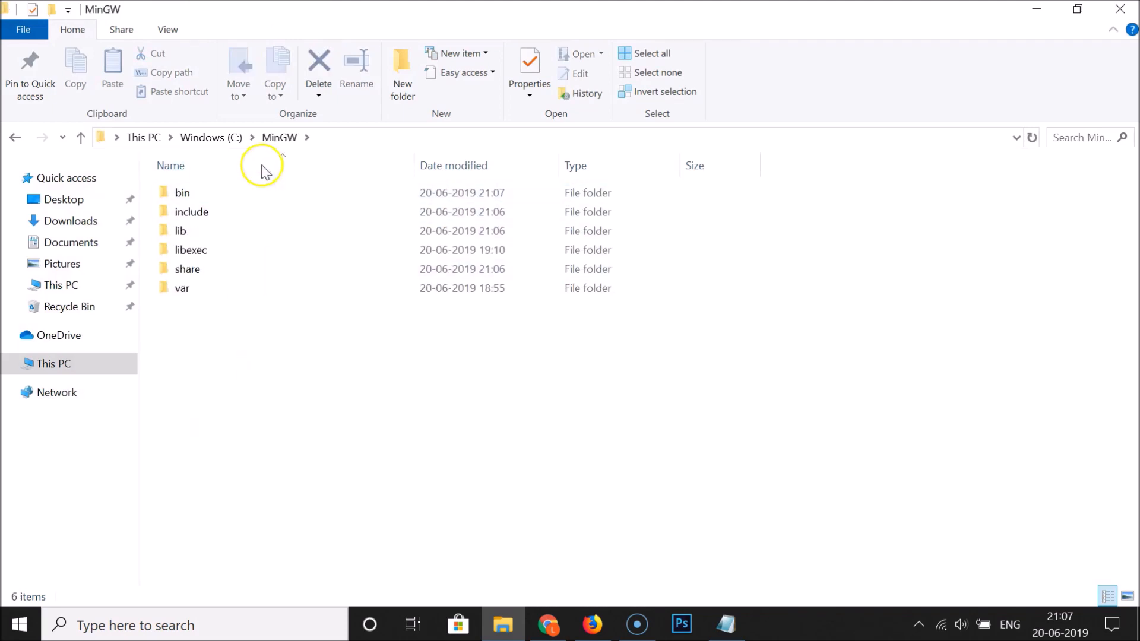
click(215, 138)
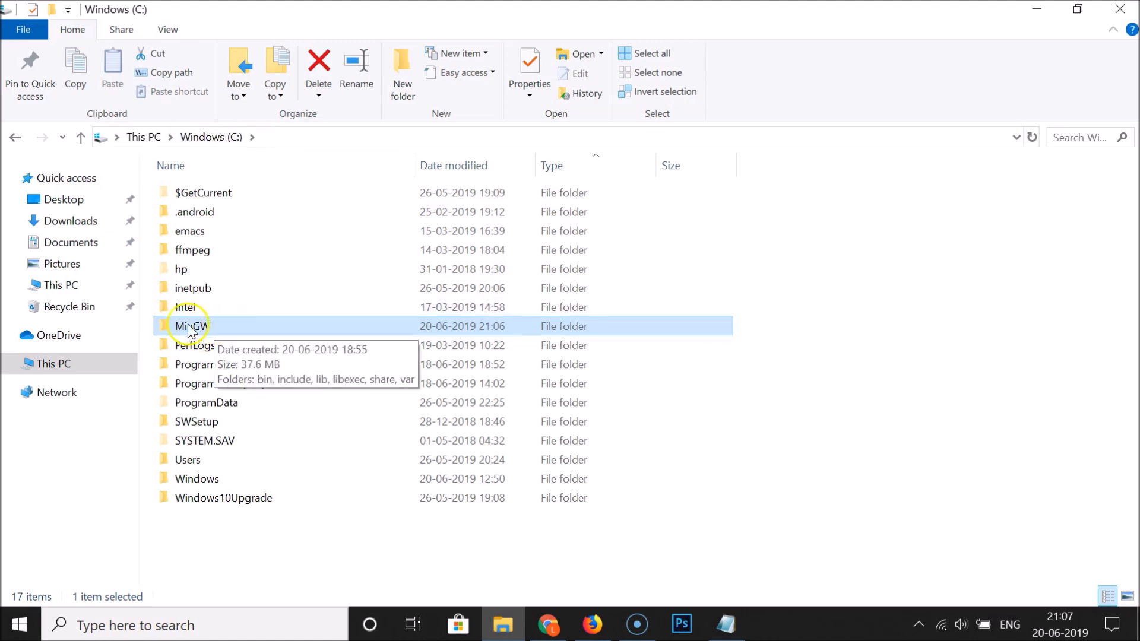
right_click(240, 325)
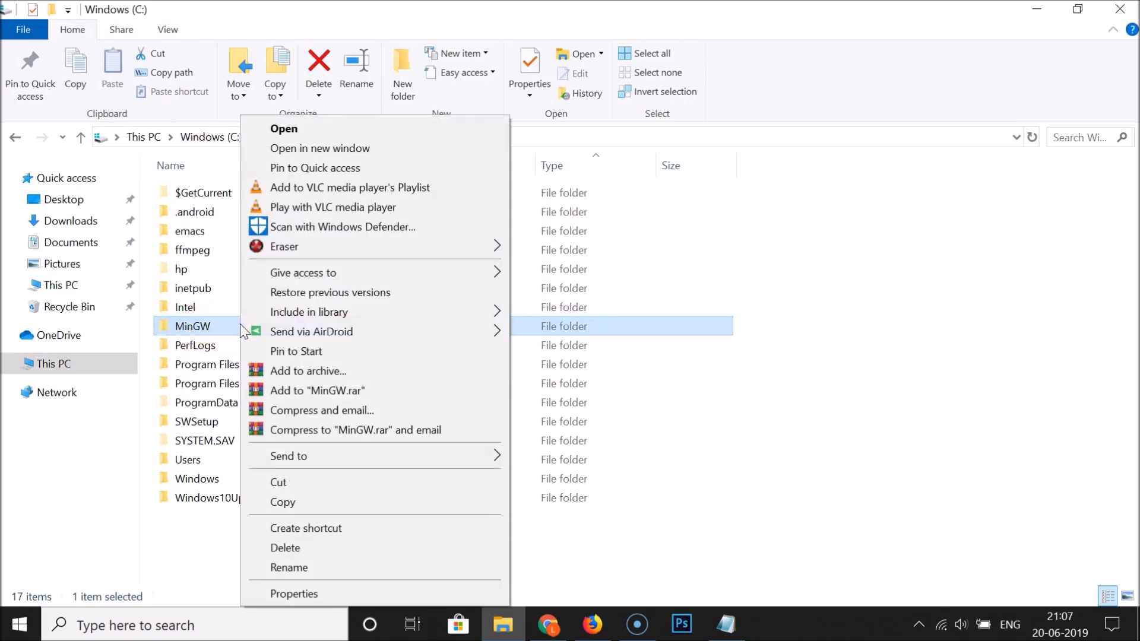
click(289, 547)
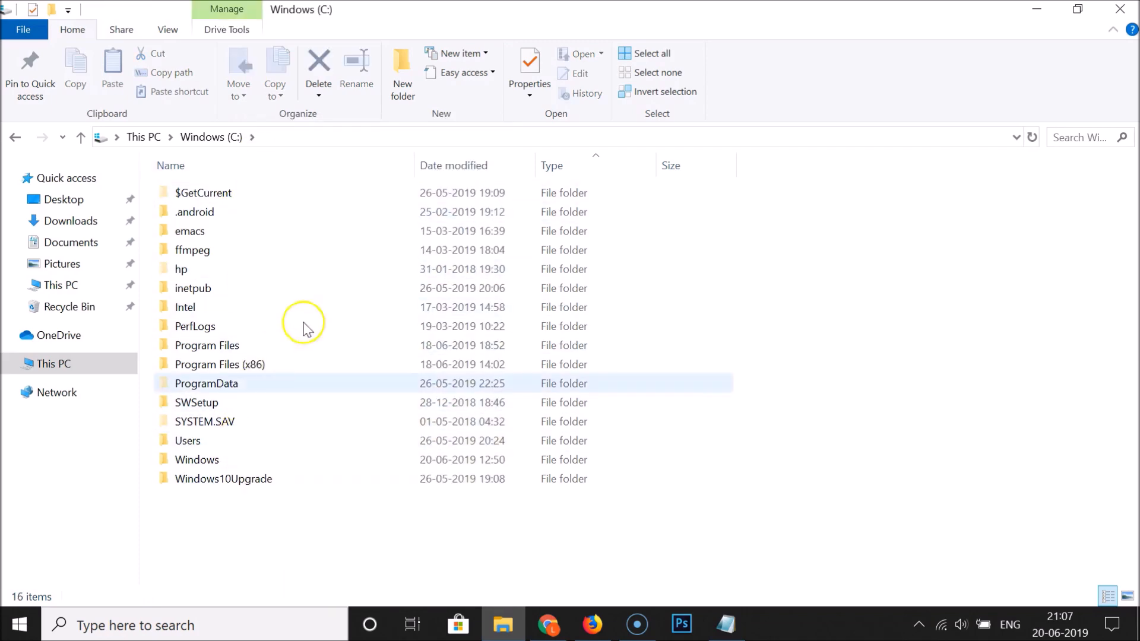
click(1120, 9)
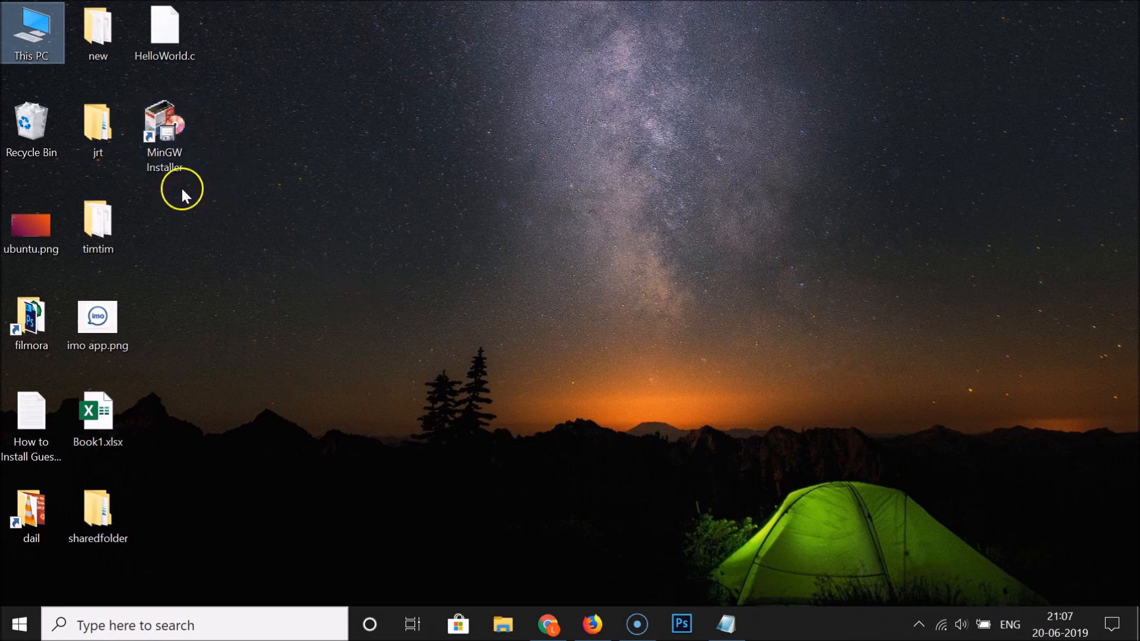
Delete the broken MinGW Installer shortcut from the desktop through its shortcut problem prompt, and refresh the desktop
double_click(160, 146)
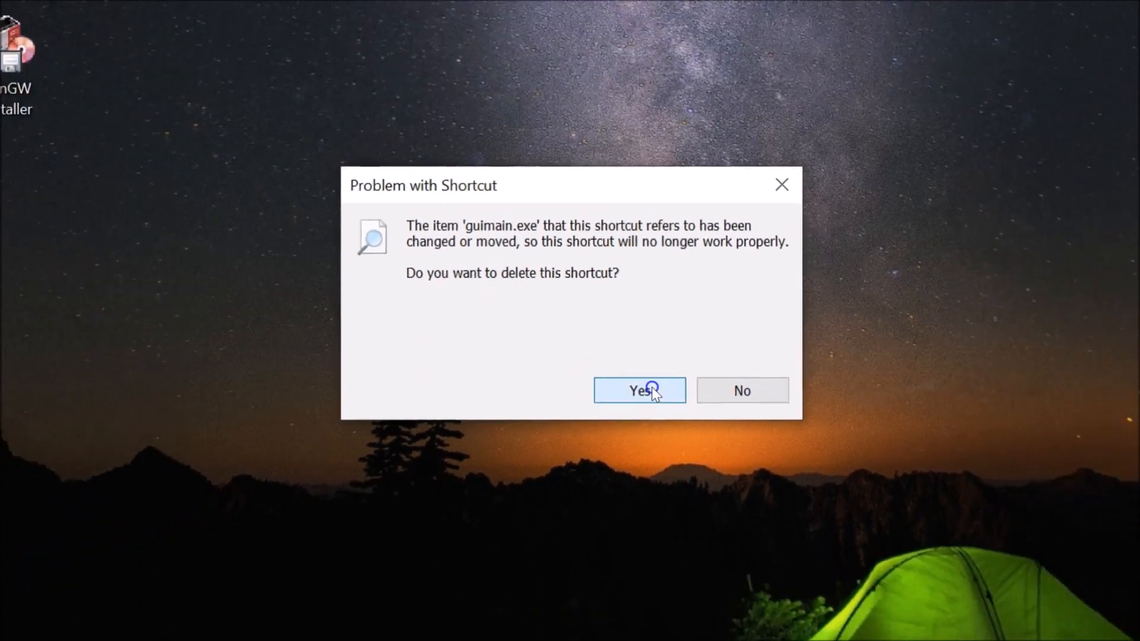
click(653, 426)
right_click(442, 249)
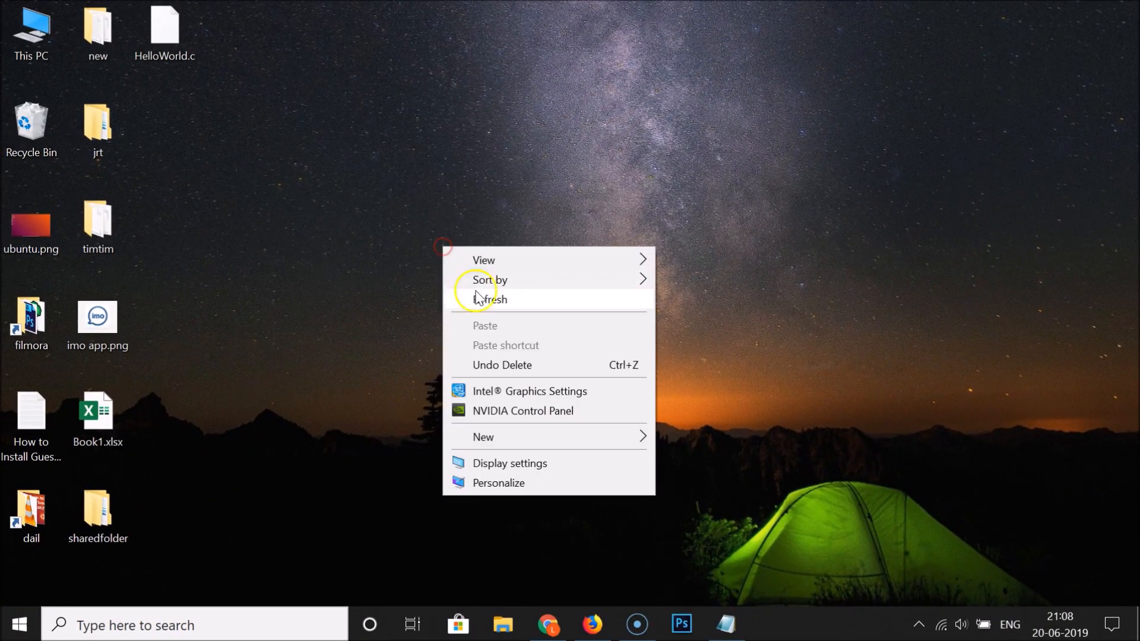
click(474, 298)
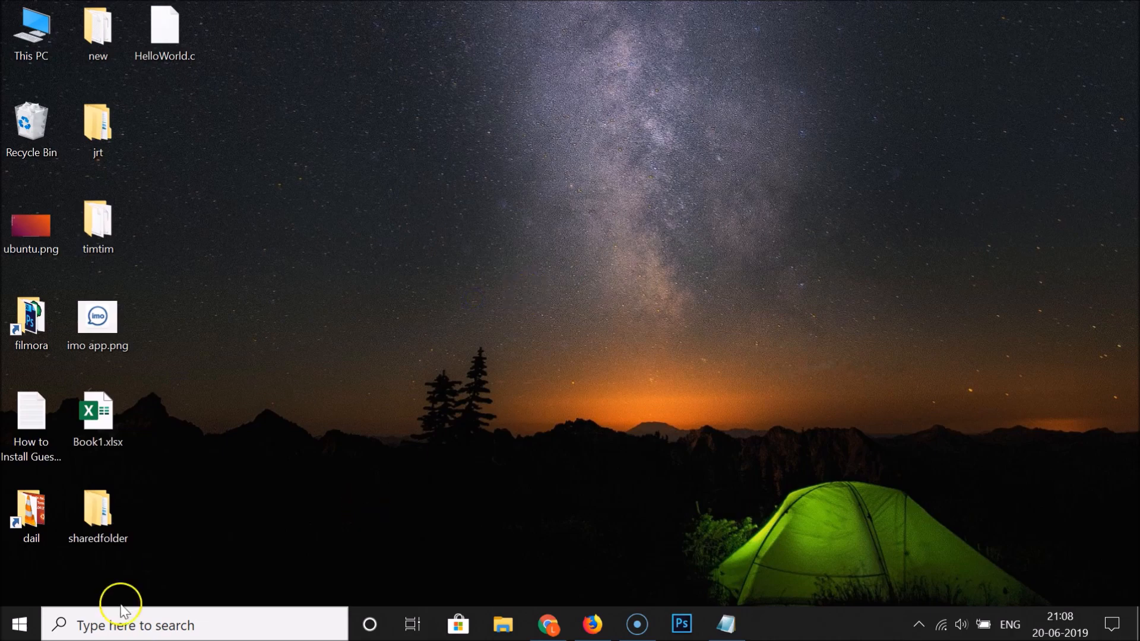
Search Windows for mingw to check for leftover apps, and dismiss the search results
click(209, 623)
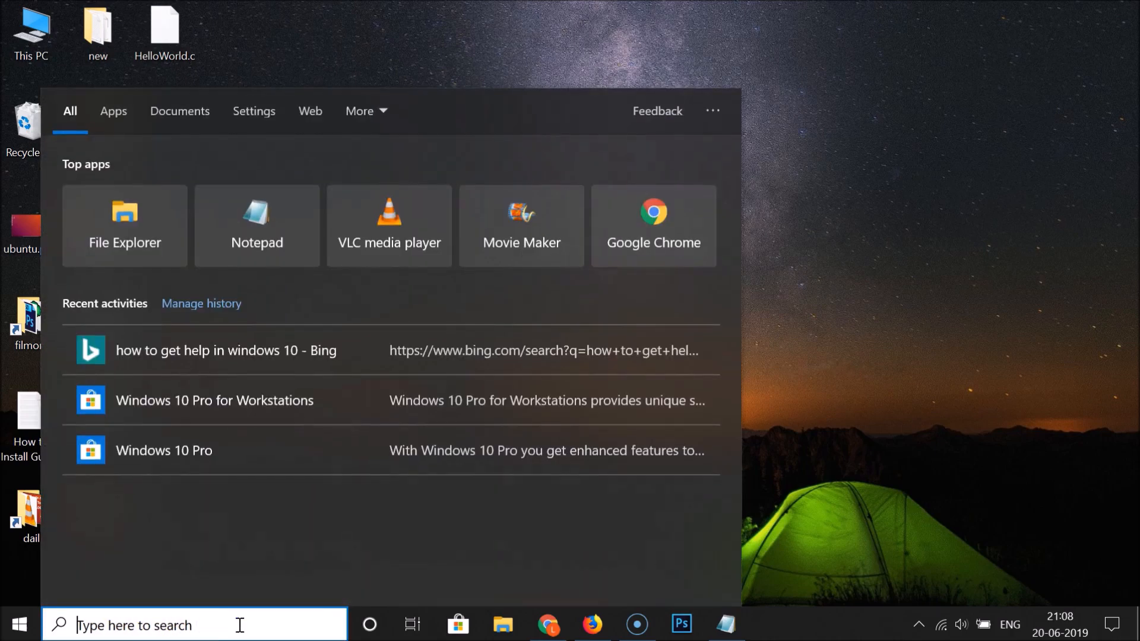
text(mingw)
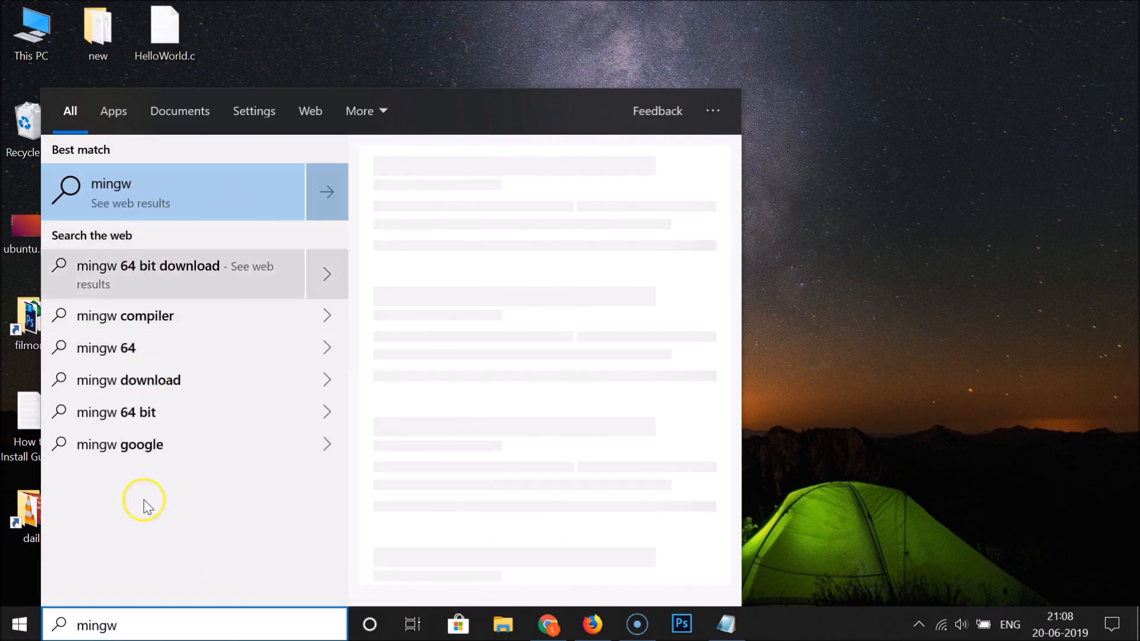
click(904, 362)
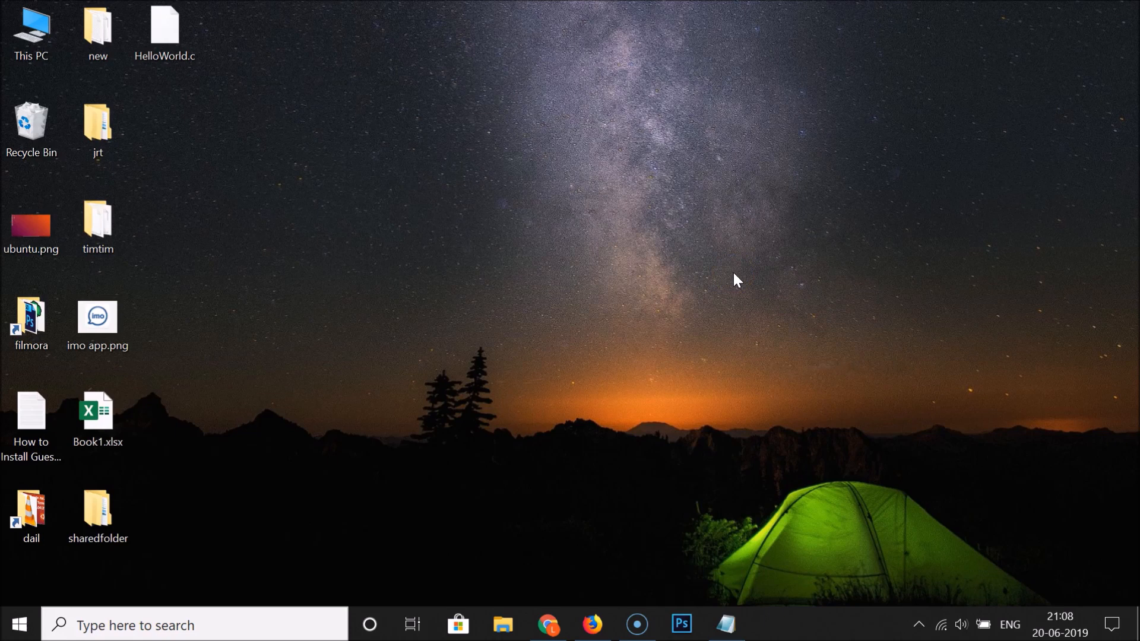
Find and open Control Panel through Windows search, and set its view to Category
click(197, 621)
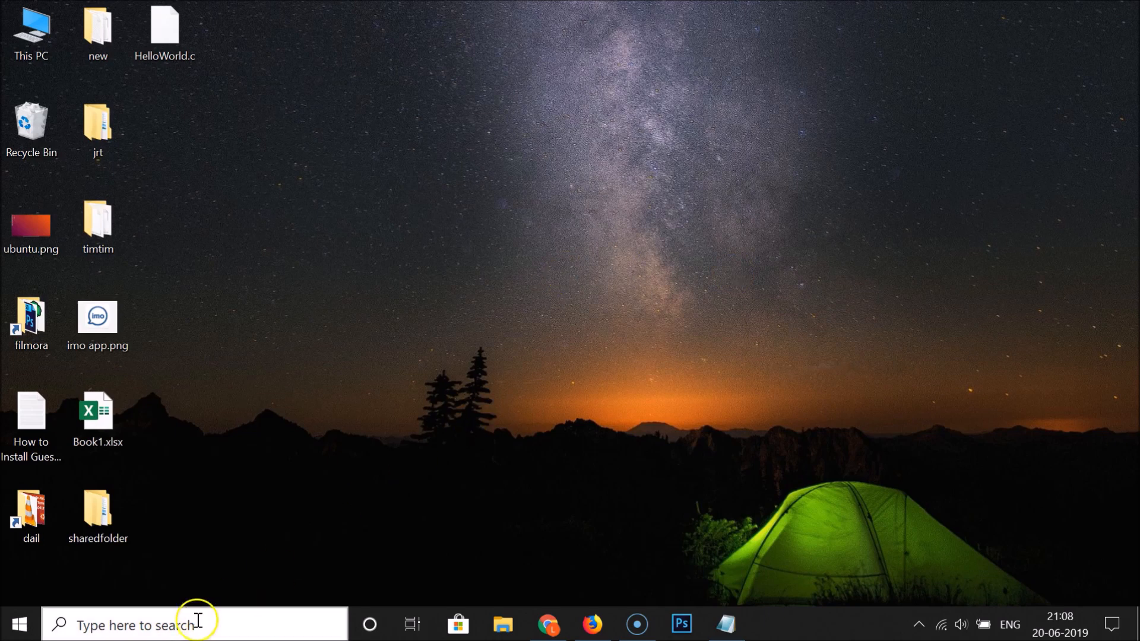
text(co)
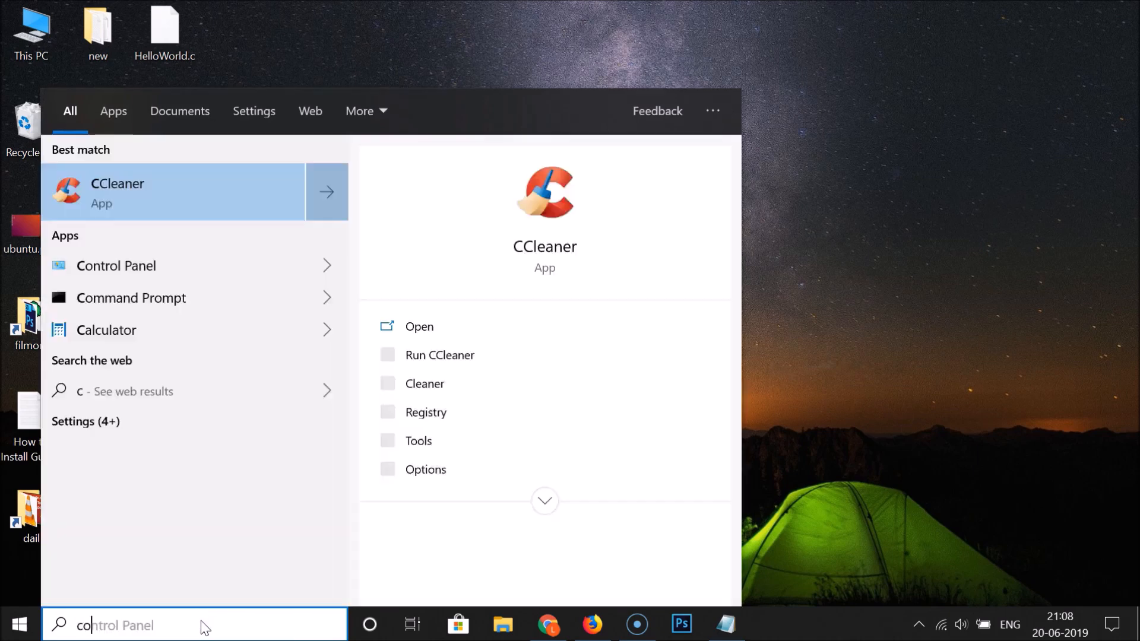
text(ntrol panle)
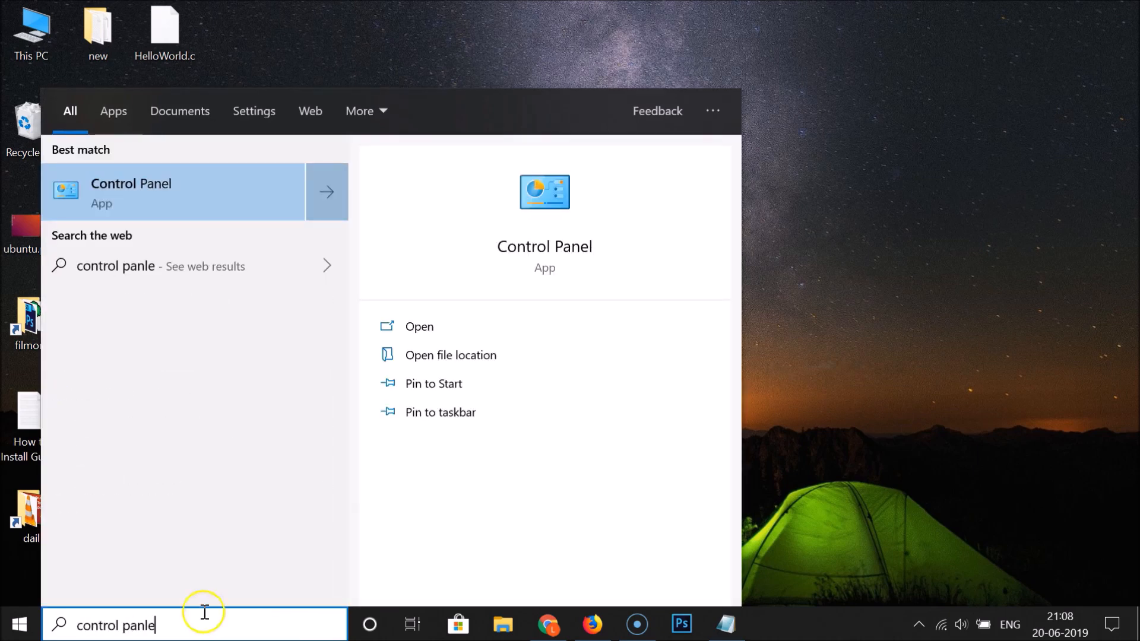
key(BackSpace)
key(BackSpace)
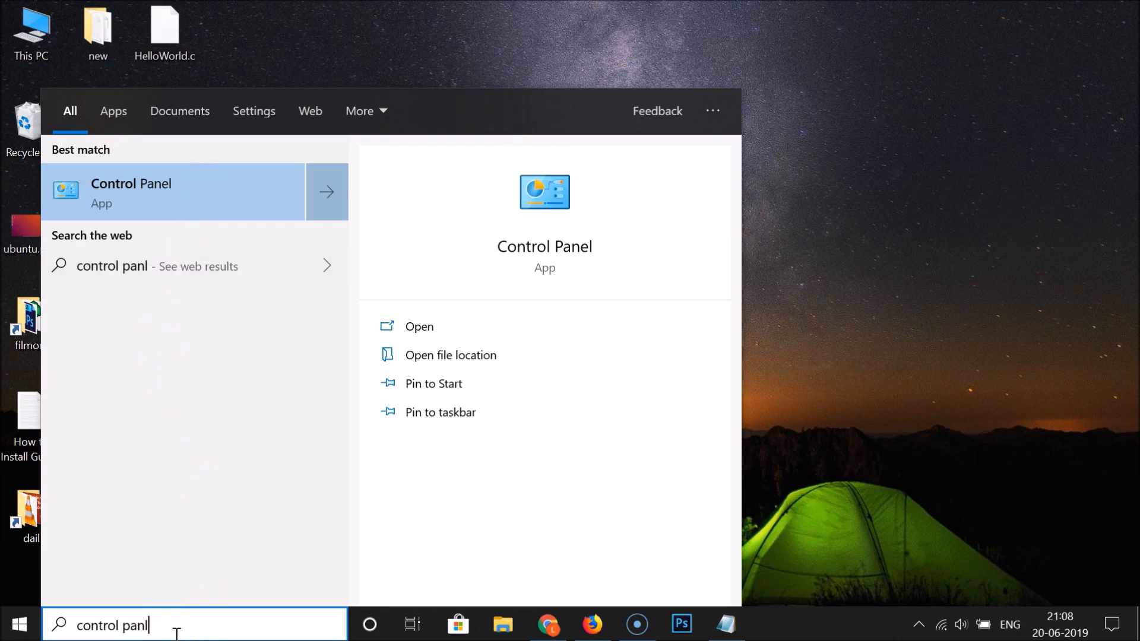
text(el)
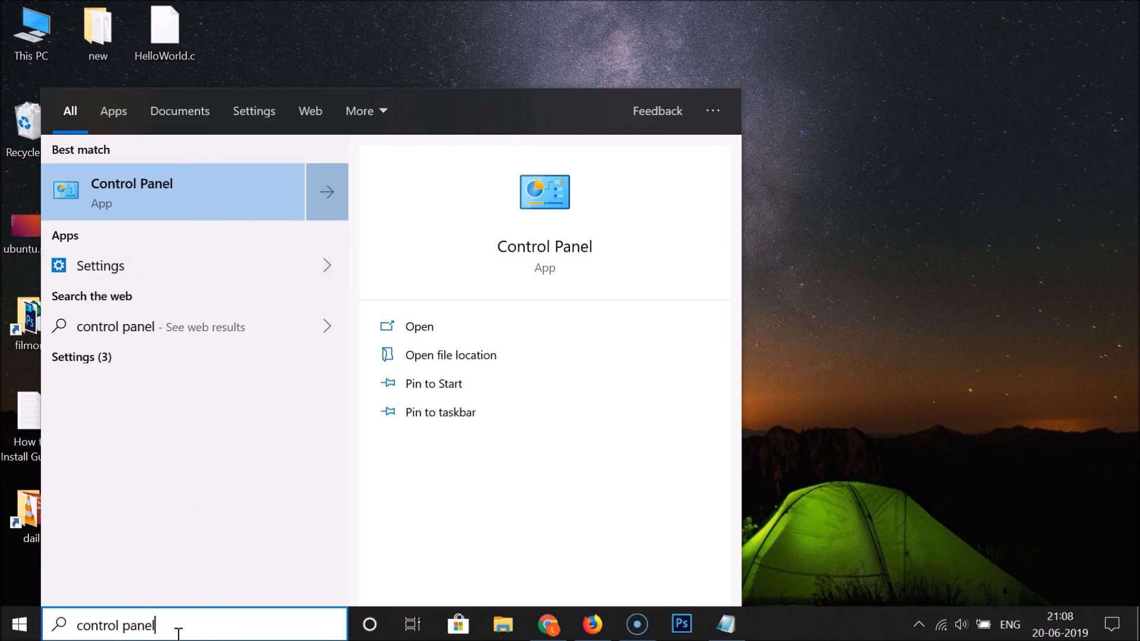
click(170, 200)
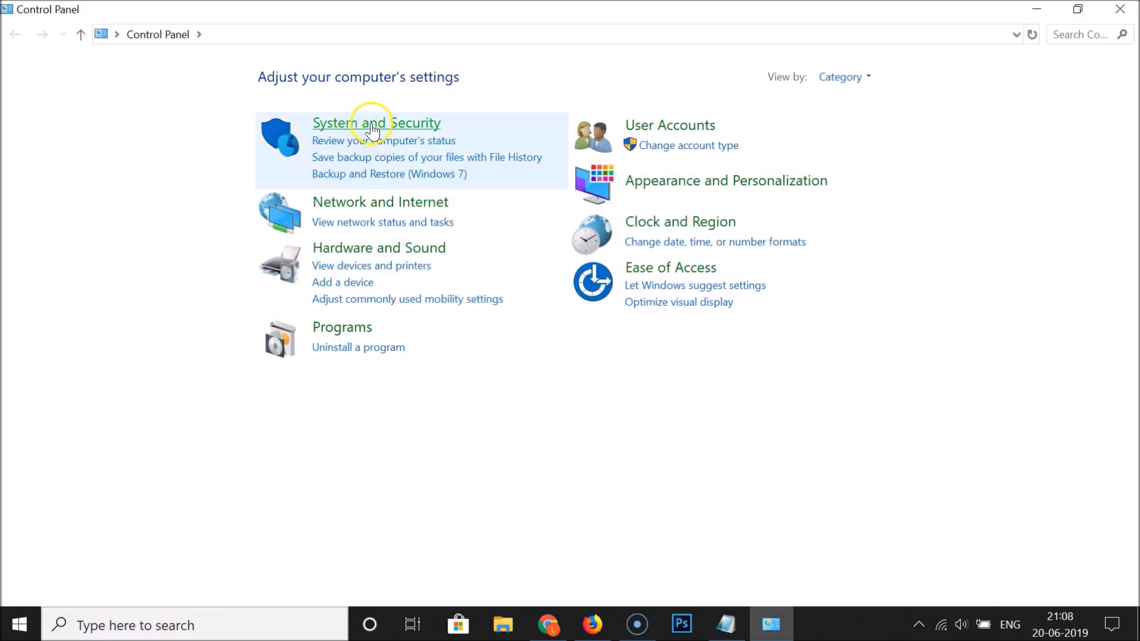
click(840, 77)
click(843, 107)
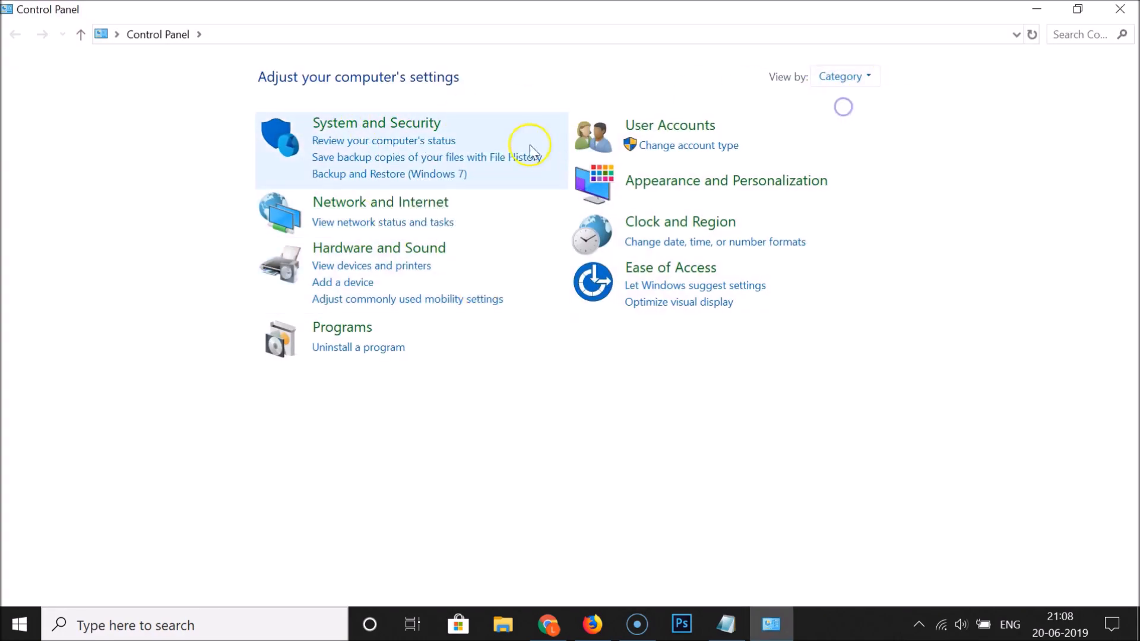
Open the Environment Variables dialog from the advanced system settings under System and Security
click(377, 126)
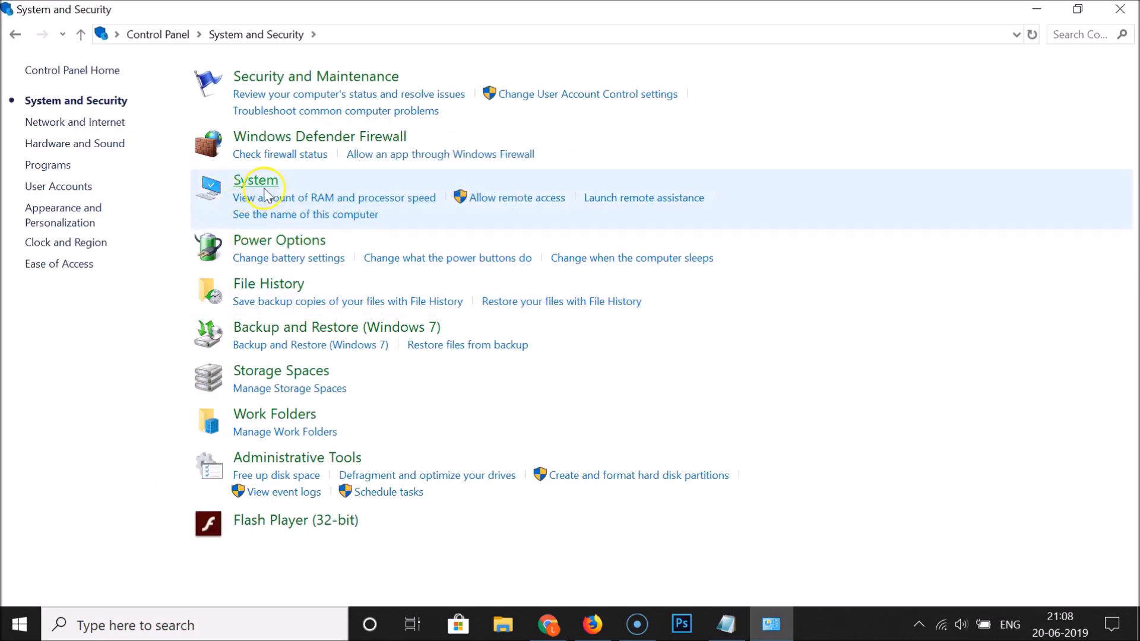
click(257, 182)
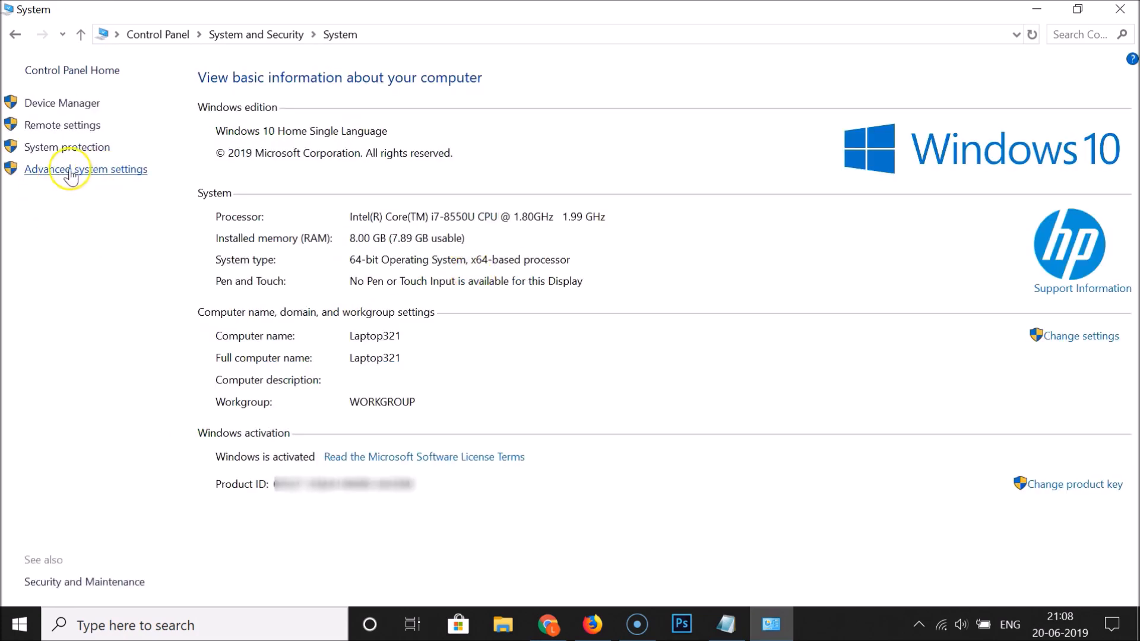
click(92, 170)
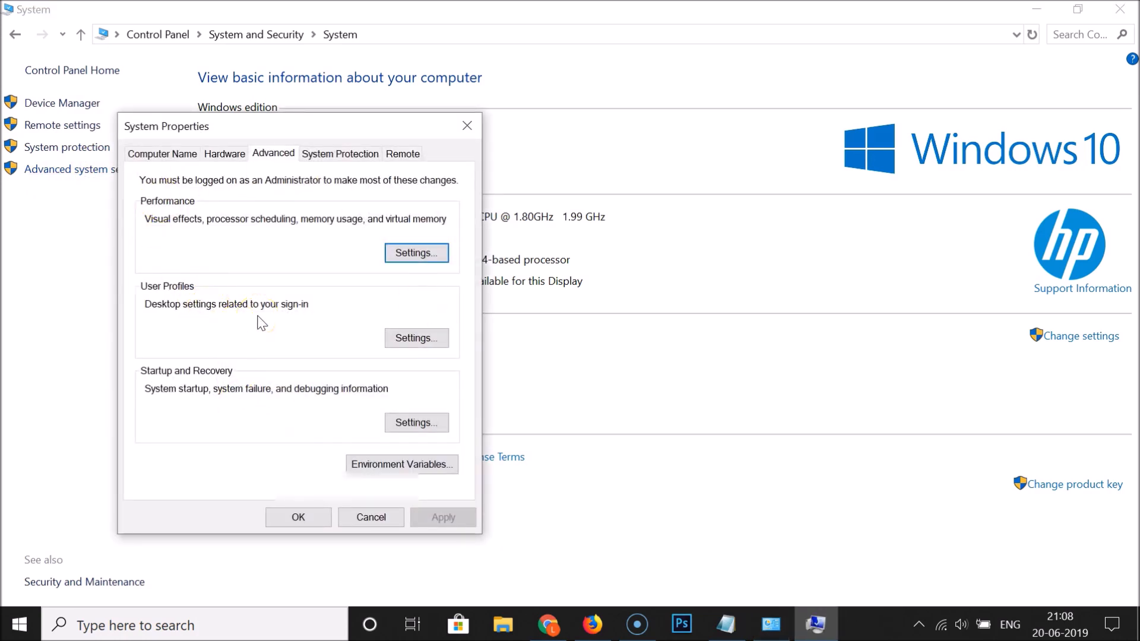
click(380, 463)
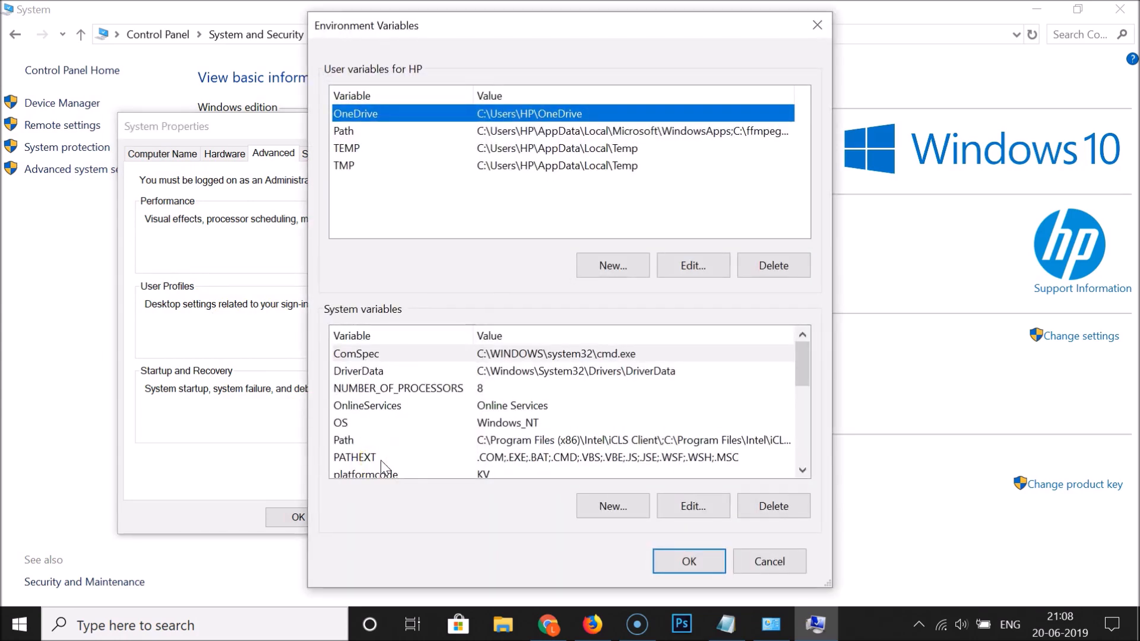
Delete the C:\MinGW\bin entry from the system Path variable, and confirm the change through all open dialogs
scroll(519, 396, down, 1)
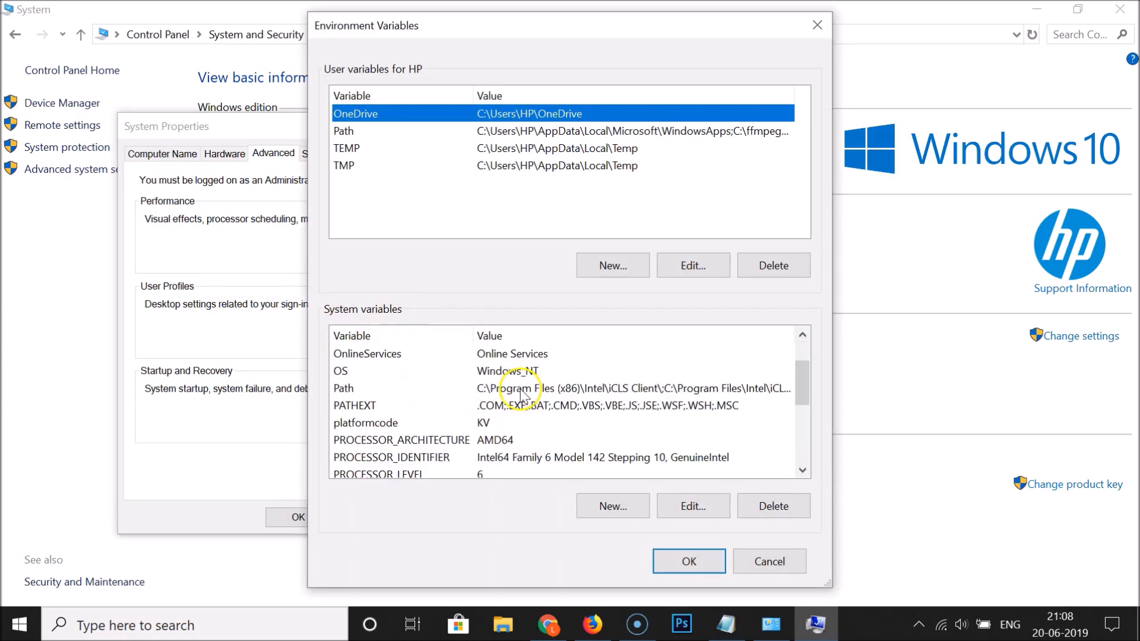
click(504, 392)
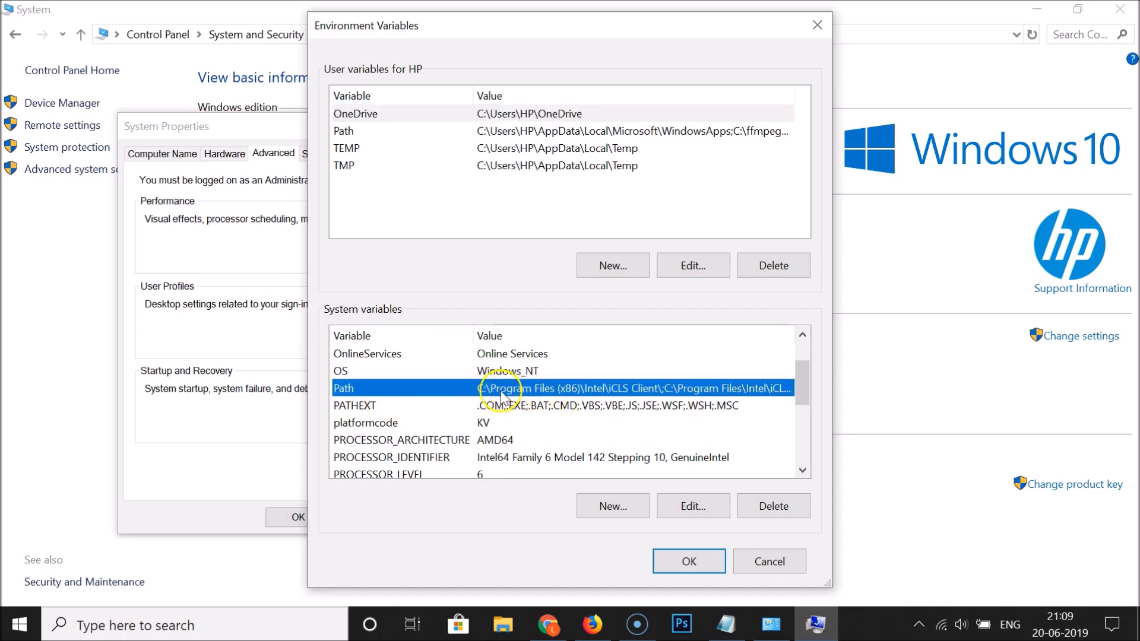
click(691, 508)
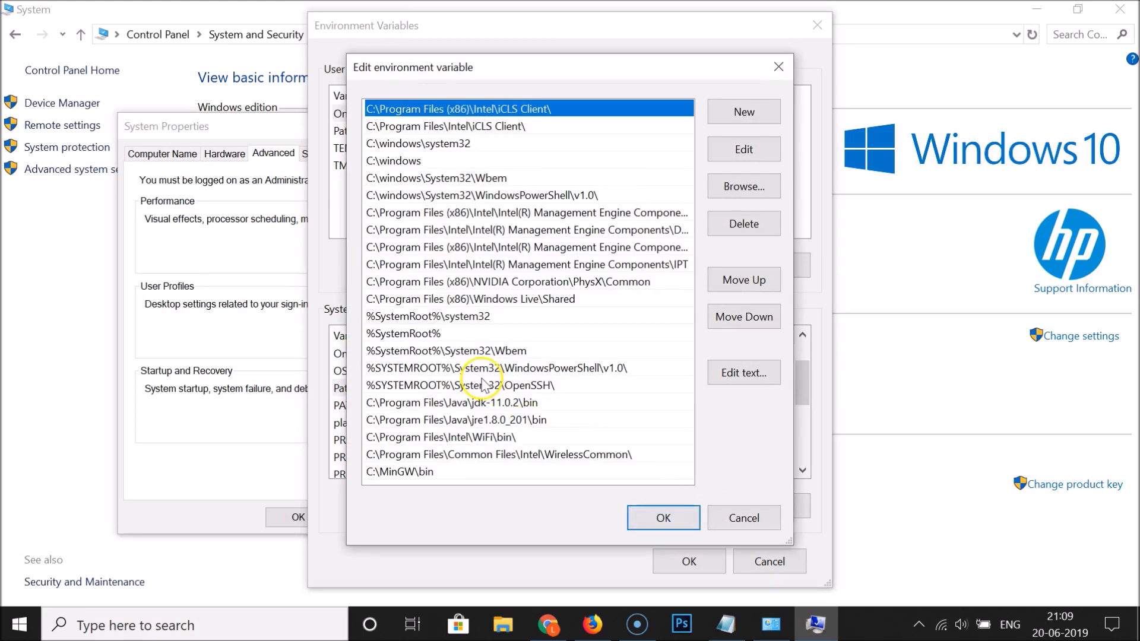
click(428, 473)
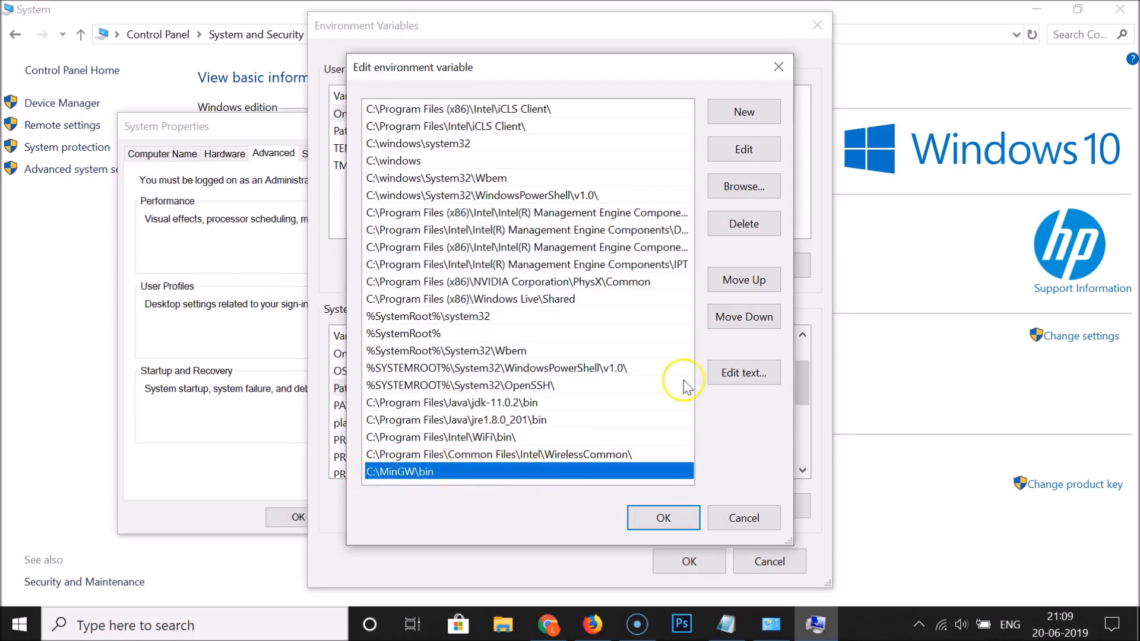
click(731, 233)
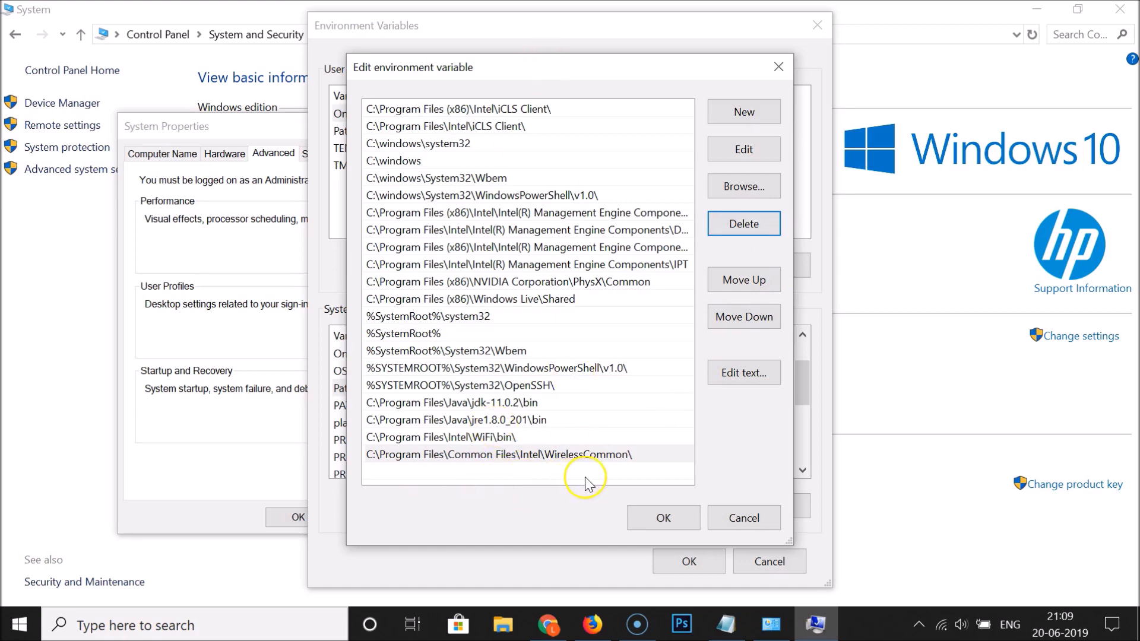
click(663, 519)
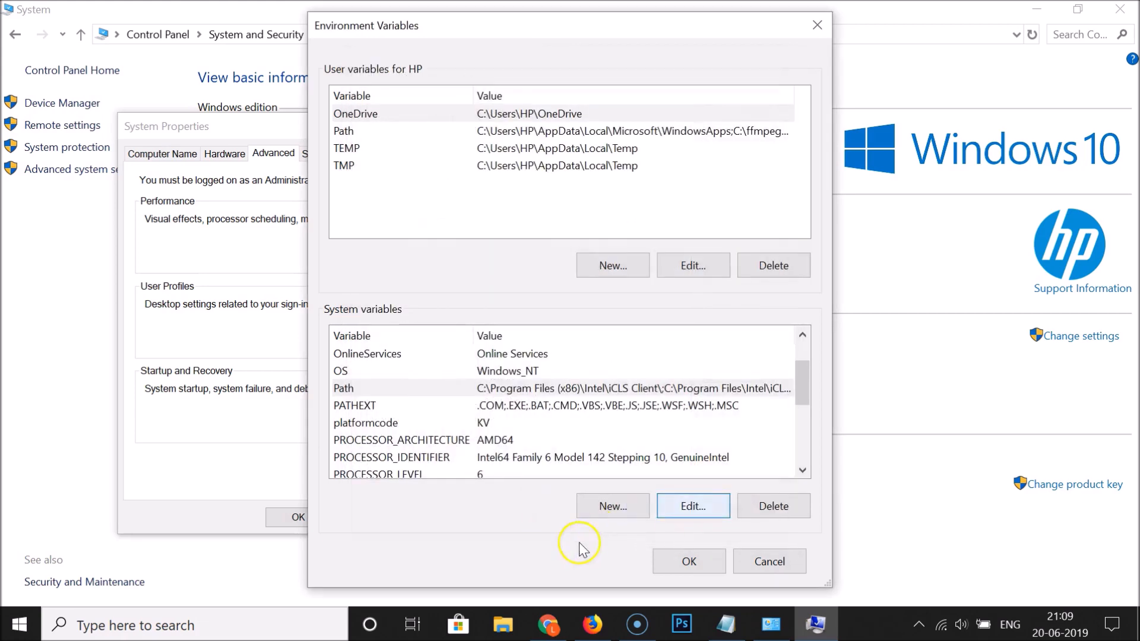
click(679, 564)
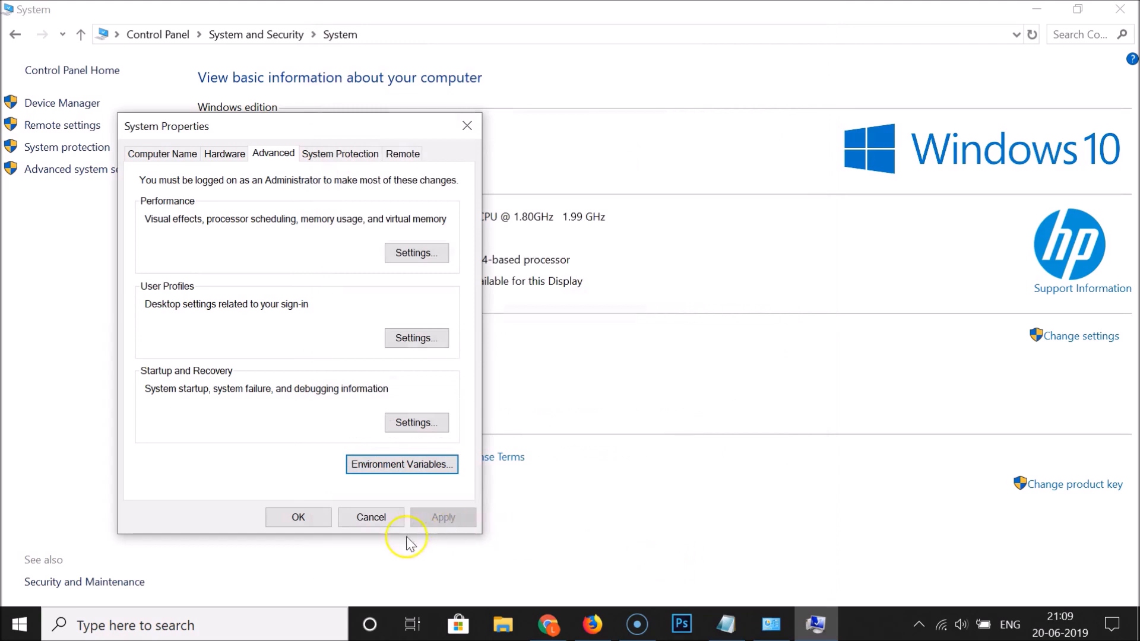
click(298, 517)
Close the System window and switch to the Notepad note titled How to Uninstall MinGW on Windows 10?
click(268, 448)
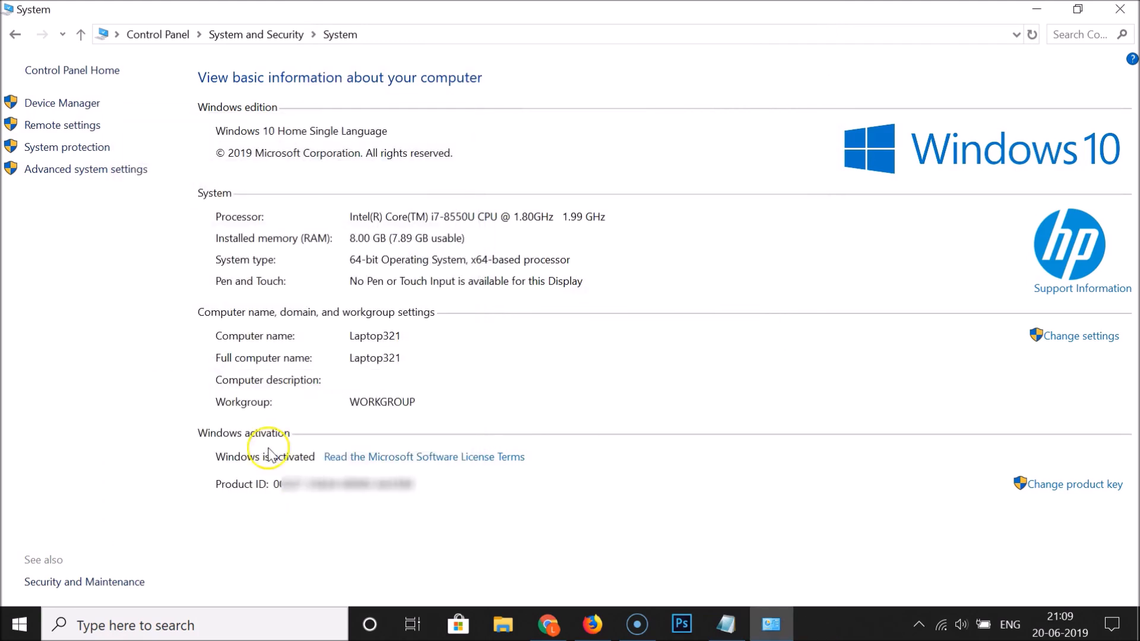
click(1120, 9)
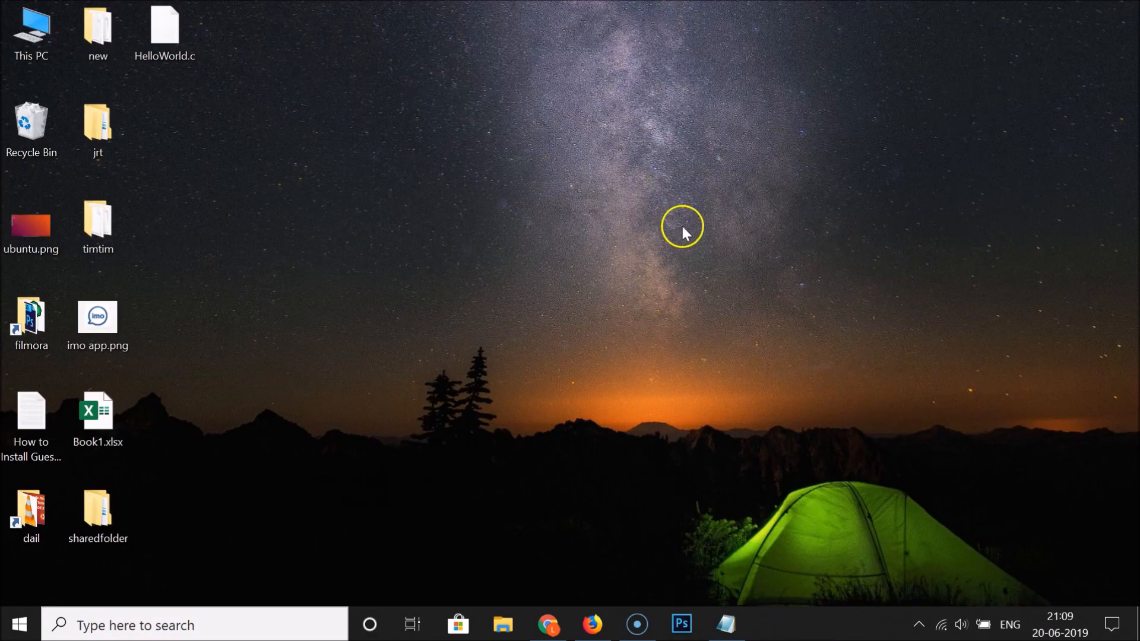
click(727, 624)
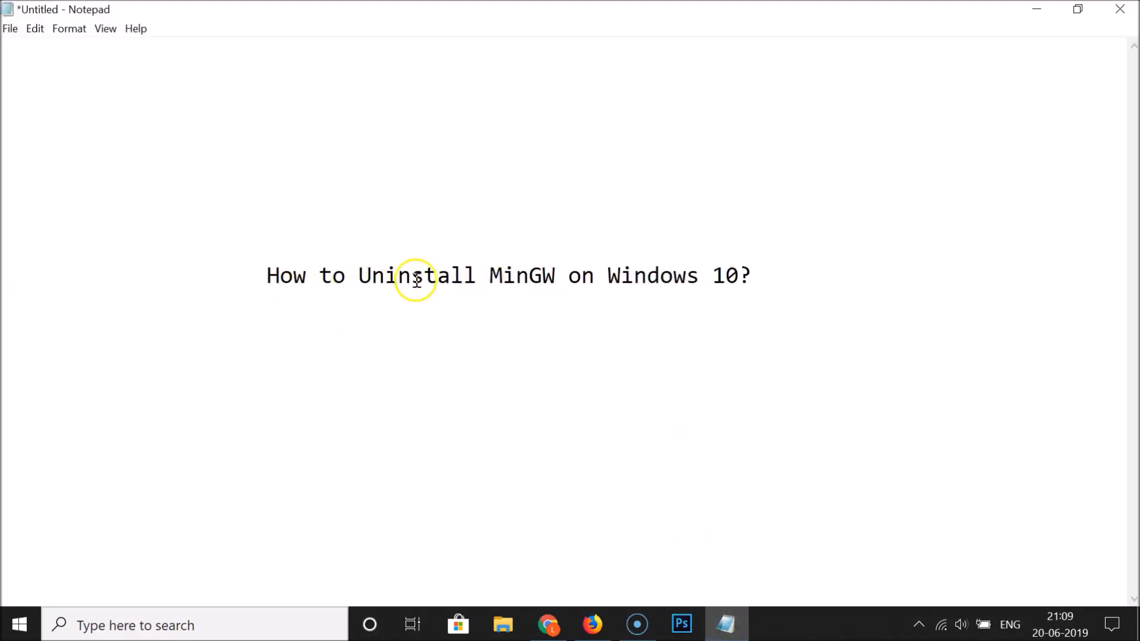